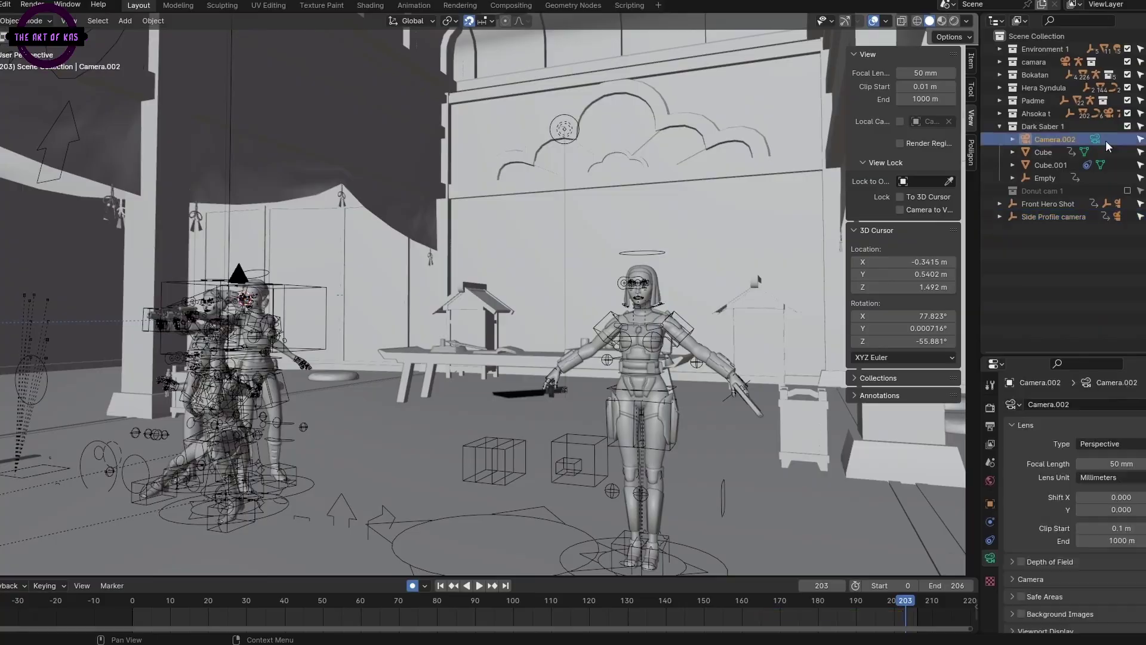
Step: Orbit to a low view of the character's legs and render the scene with F12
scroll(613, 259, up, 5)
middle_drag(613, 259, 537, 299)
scroll(571, 378, down, 5)
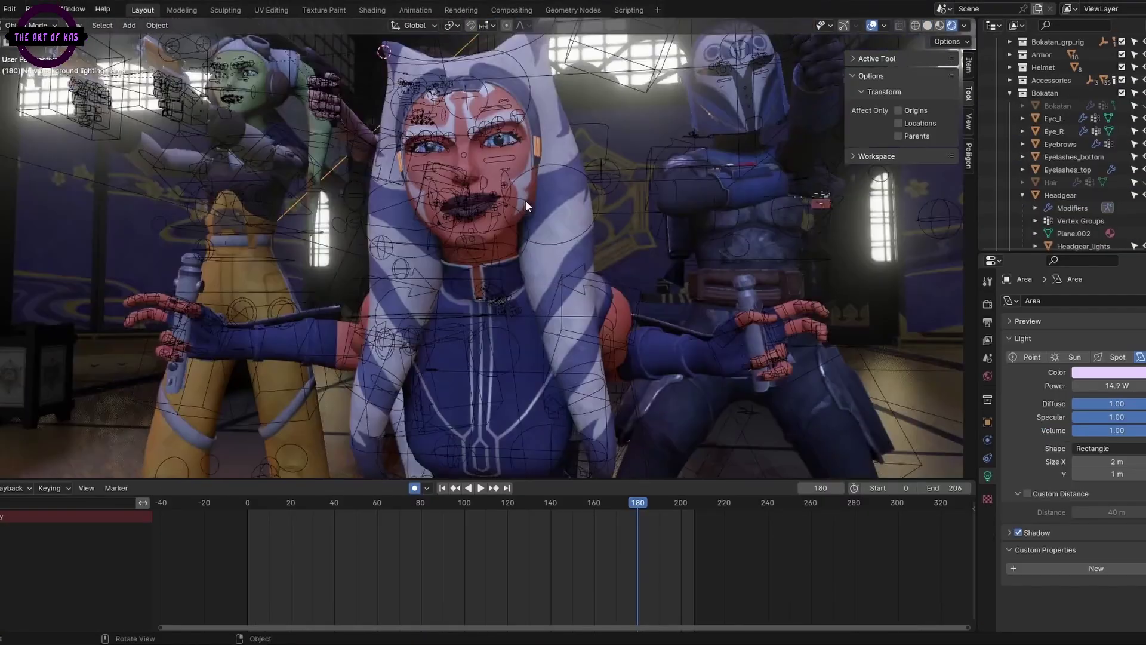
scroll(1079, 170, down, 2)
key(F12)
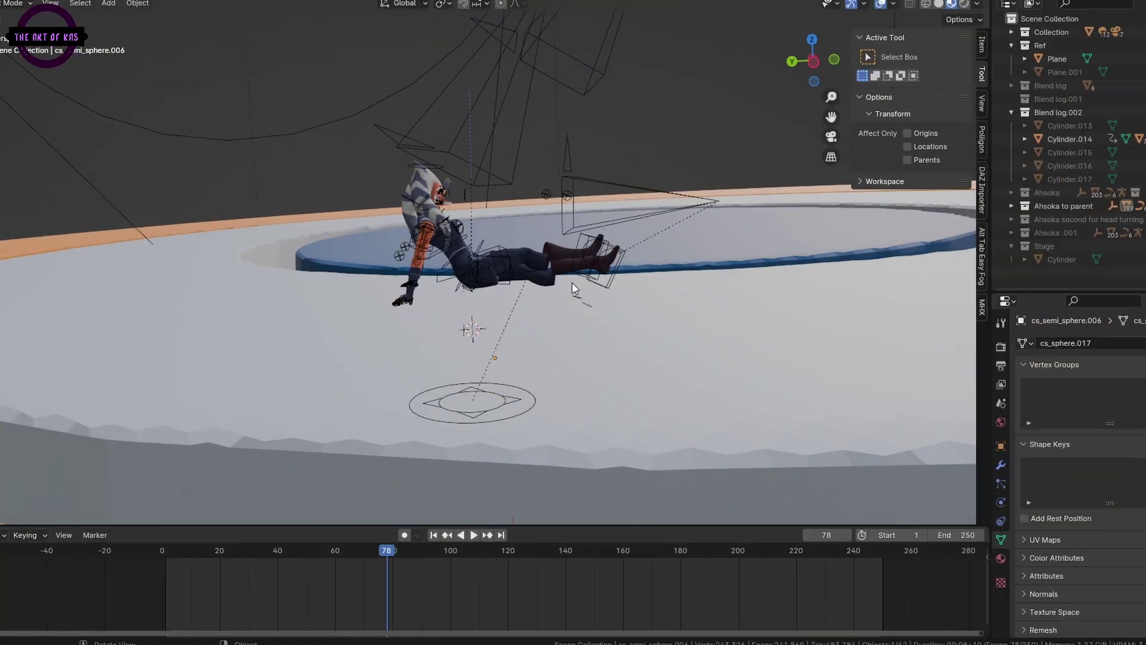
Step: Scrub and play the pose animation from the whole-stage view, stopping around frame 62
scroll(540, 280, up, 3)
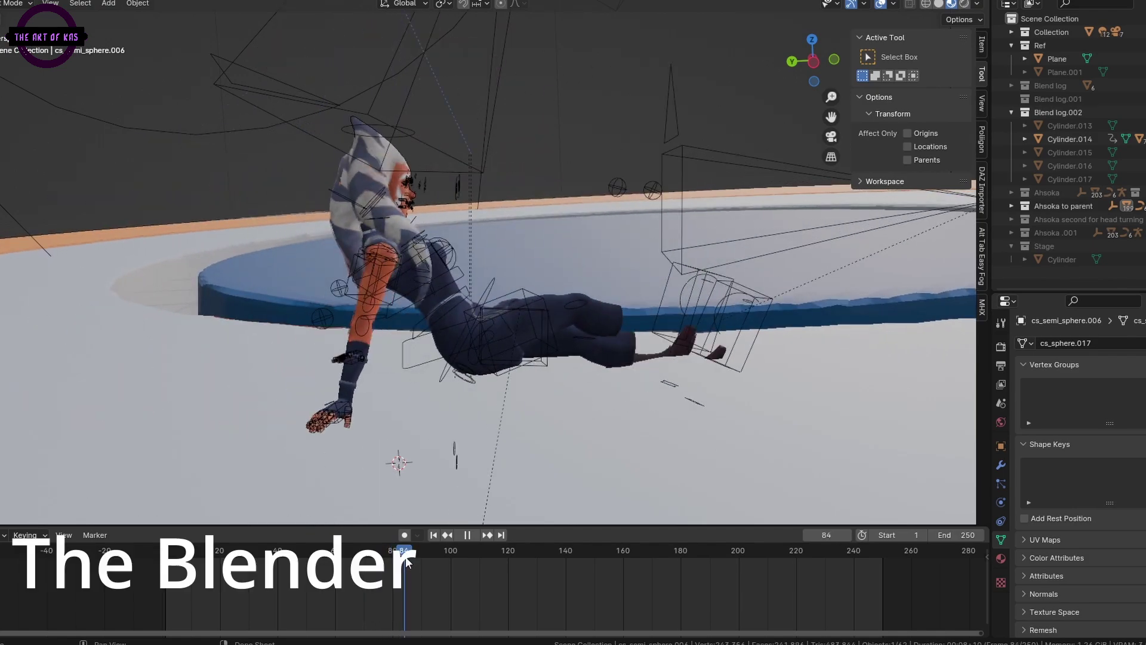
drag(440, 548, 539, 517)
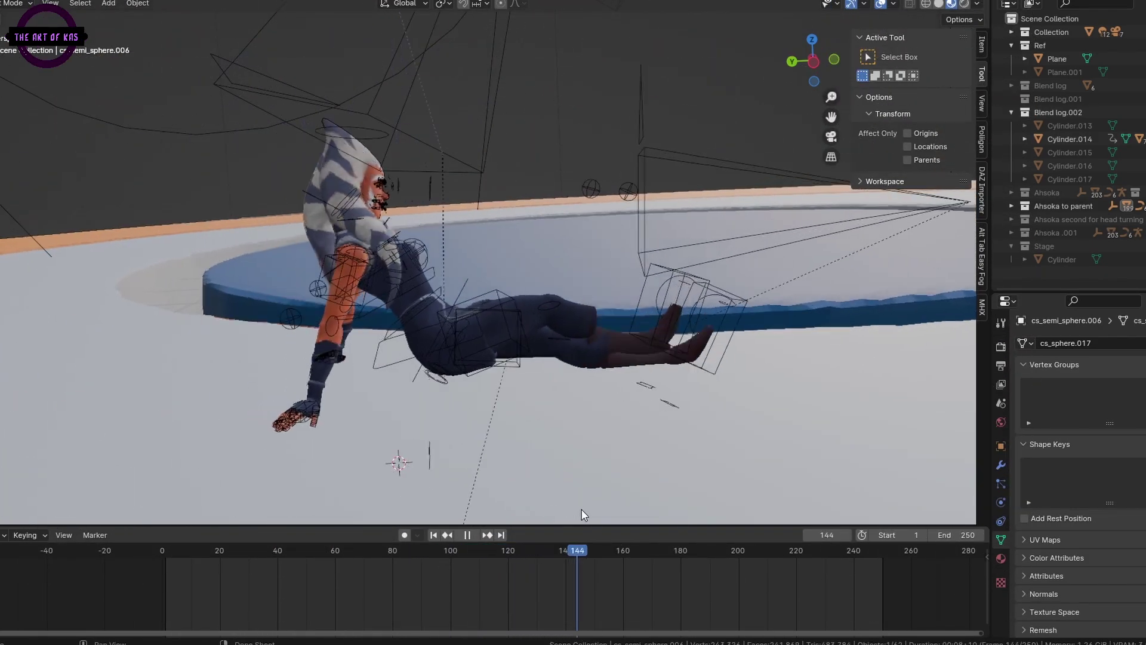
scroll(640, 509, down, 5)
key(space)
middle_drag(582, 317, 575, 320)
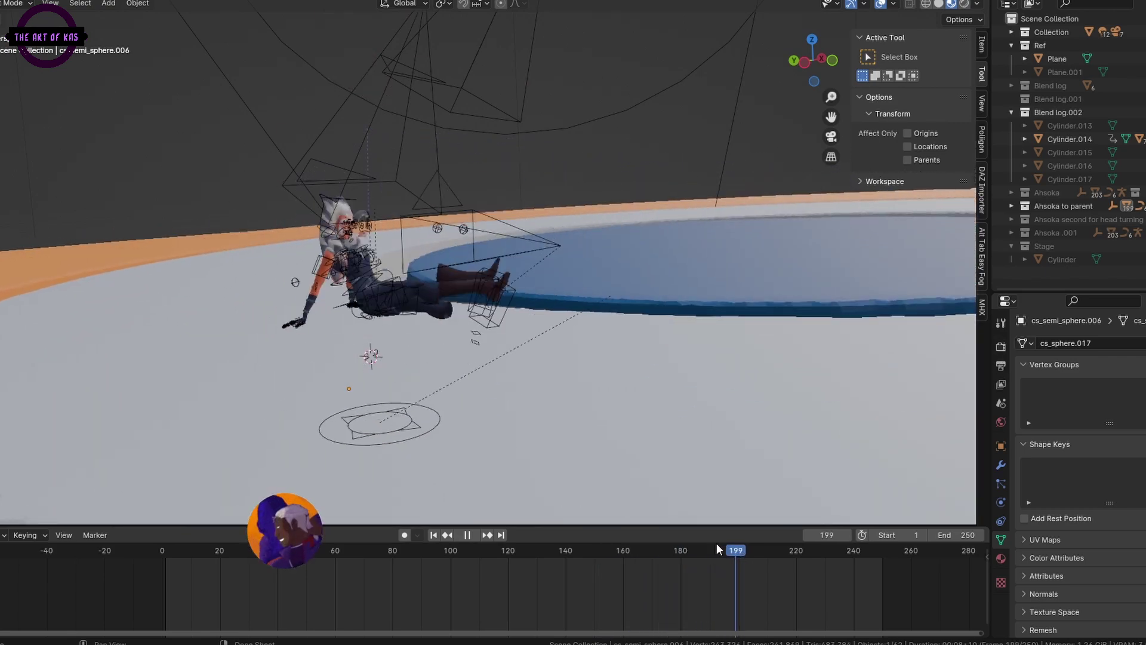
drag(716, 543, 443, 613)
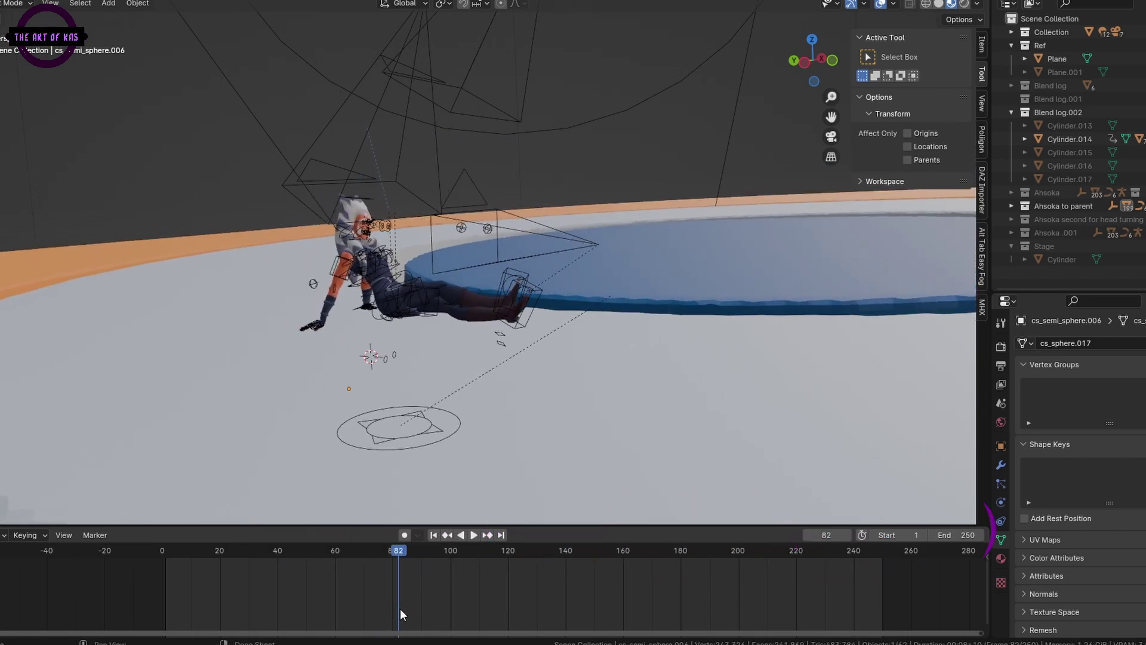
key(space)
mouse_move(398, 550)
mouse_down()
mouse_move(302, 552)
mouse_move(387, 549)
mouse_up()
key(space)
key(space)
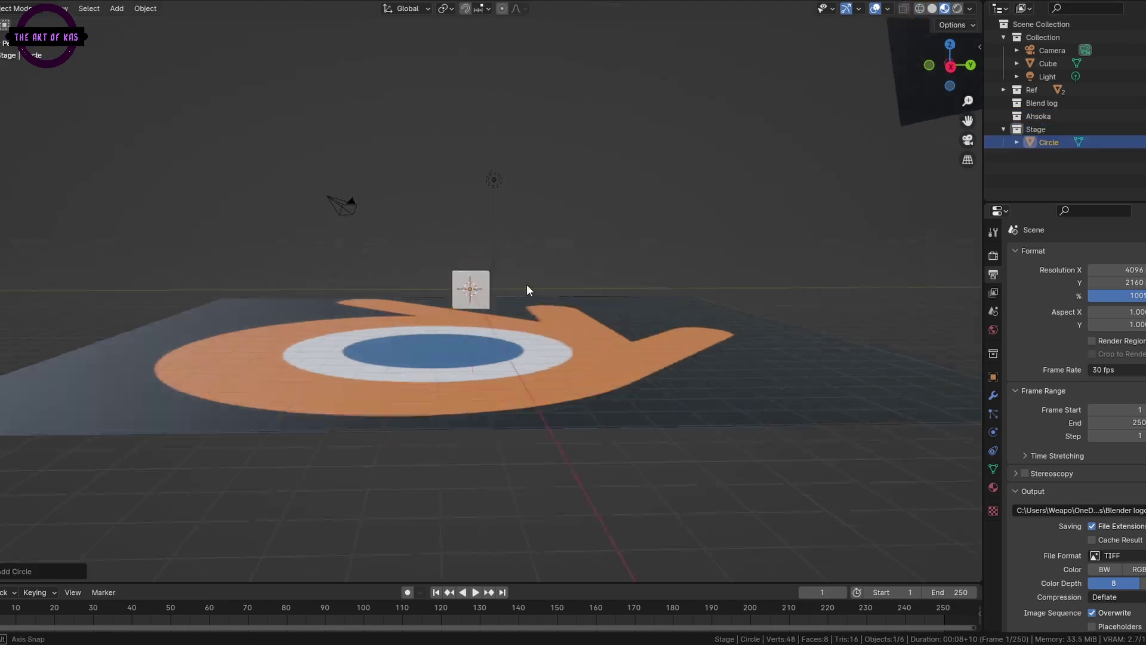
Step: Add a cylinder and scale it flat along Z as the stage disc
key(shift+a)
click(603, 358)
key(s)
key(z)
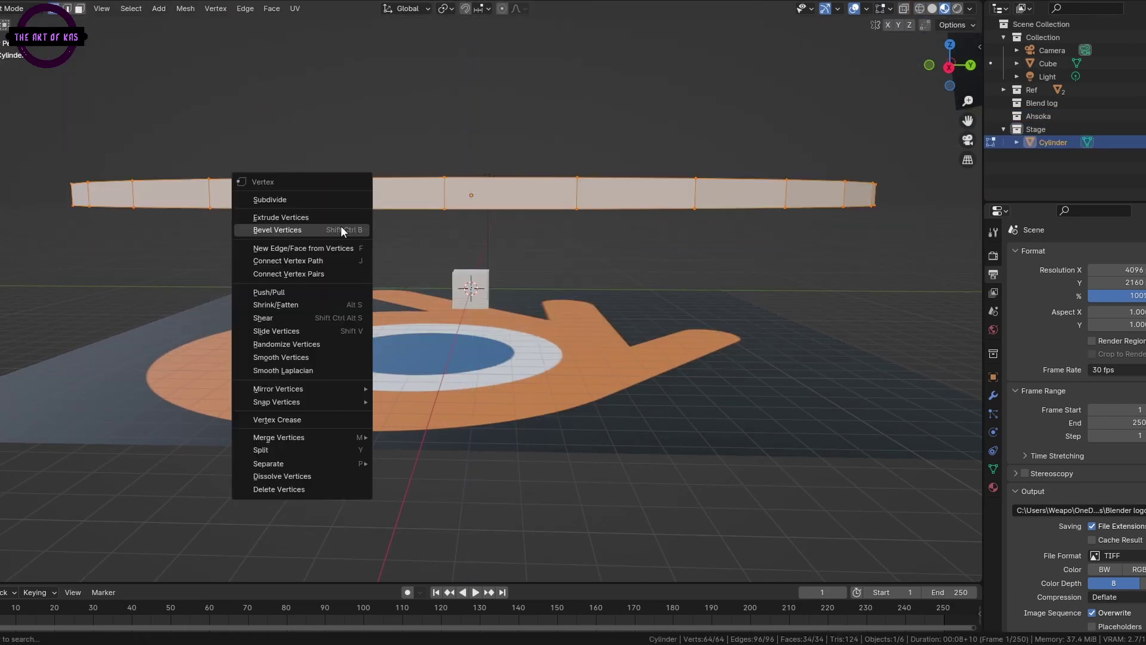
Step: In Edit Mode, scale the disc's bottom edge ring outward to flare it
key(Tab)
ctrl+click(586, 219)
key(s)
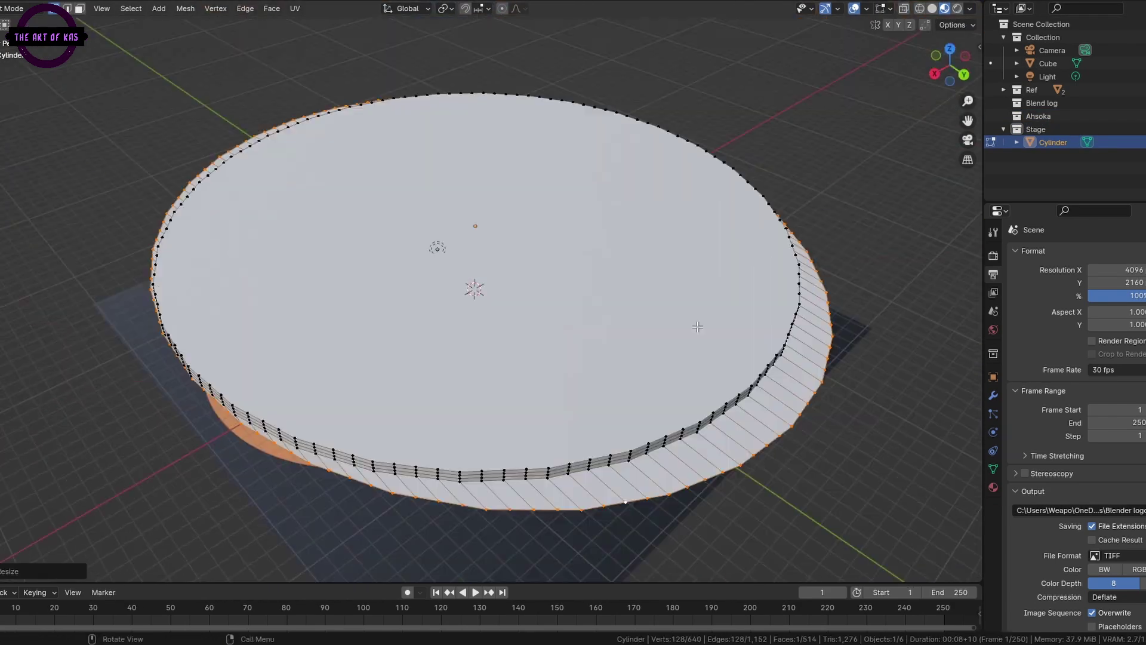
click(715, 266)
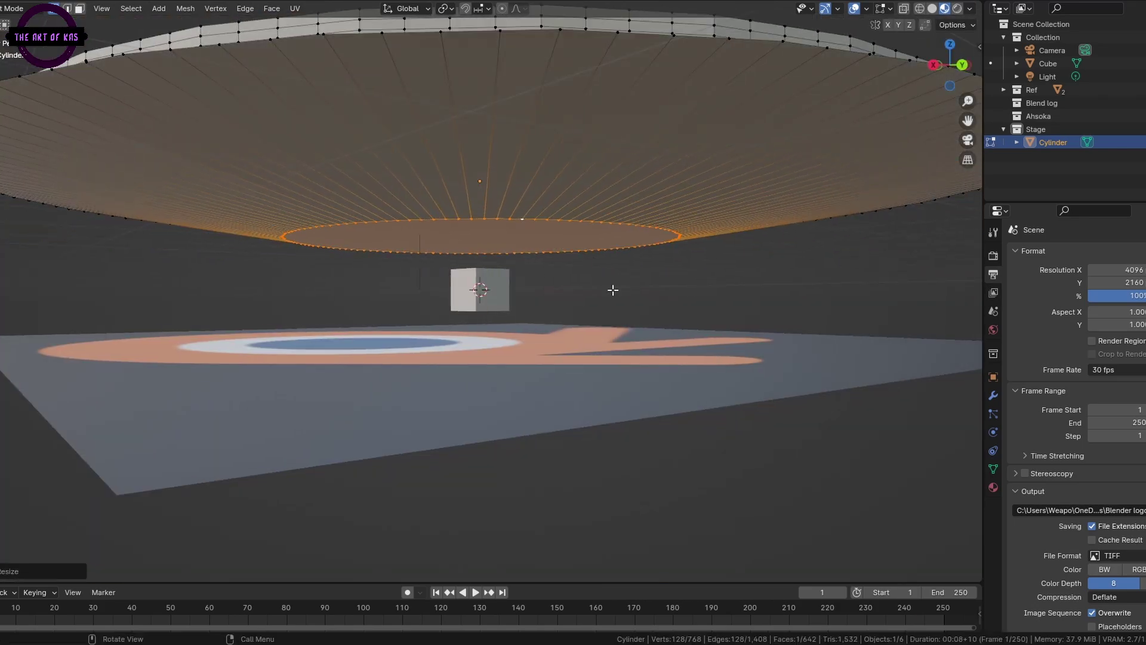
middle_drag(614, 289, 649, 254)
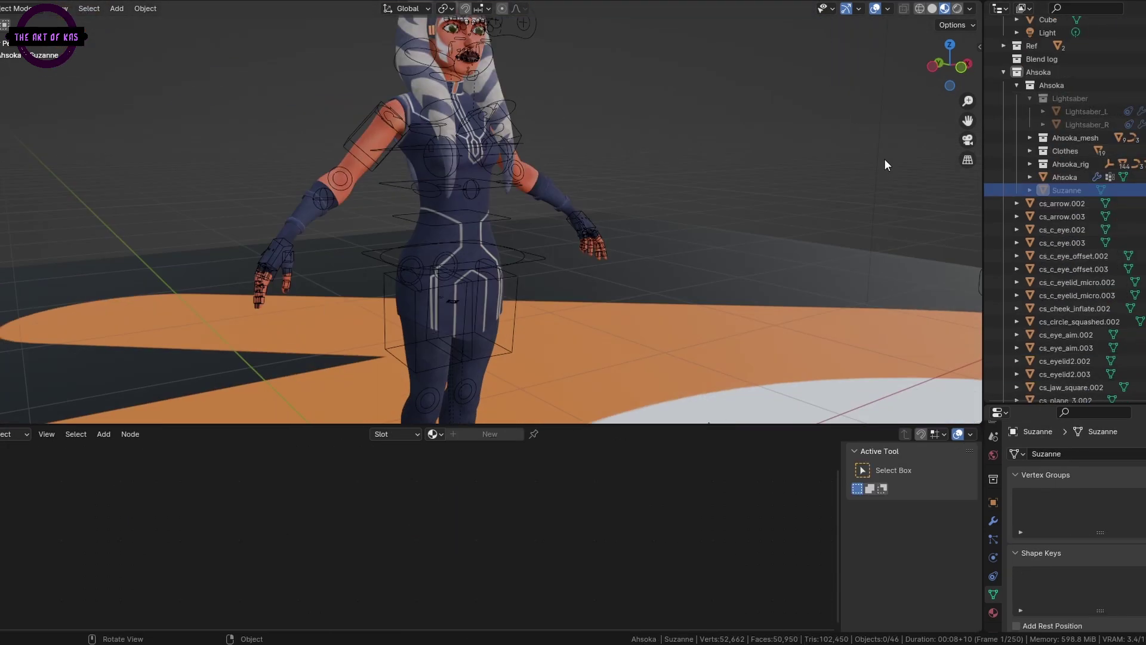
Step: Bring up the render engine list in the render settings
click(1114, 454)
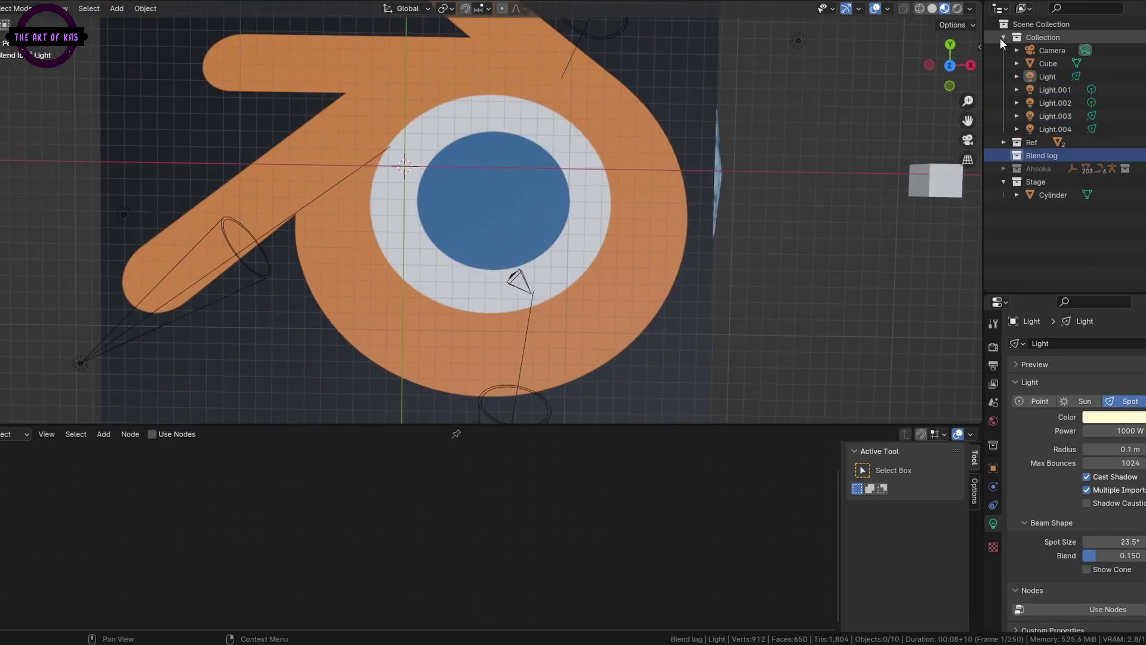
Step: Add a cylinder and move it over the logo's blue centre
key(shift+a)
mouse_move(461, 238)
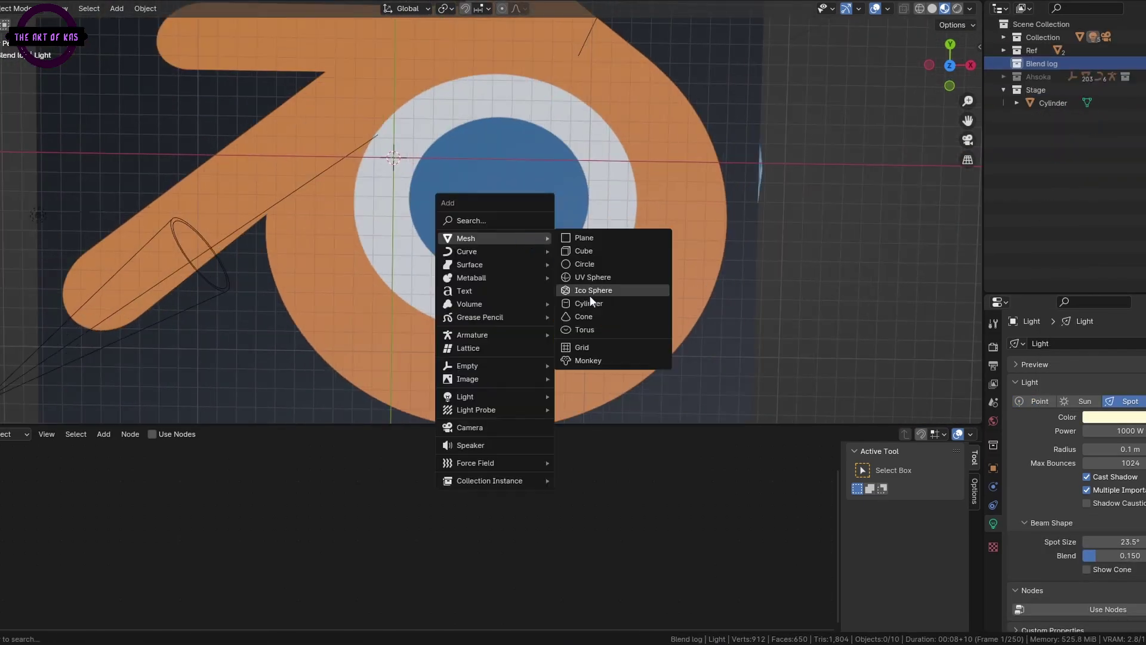
click(591, 307)
key(g)
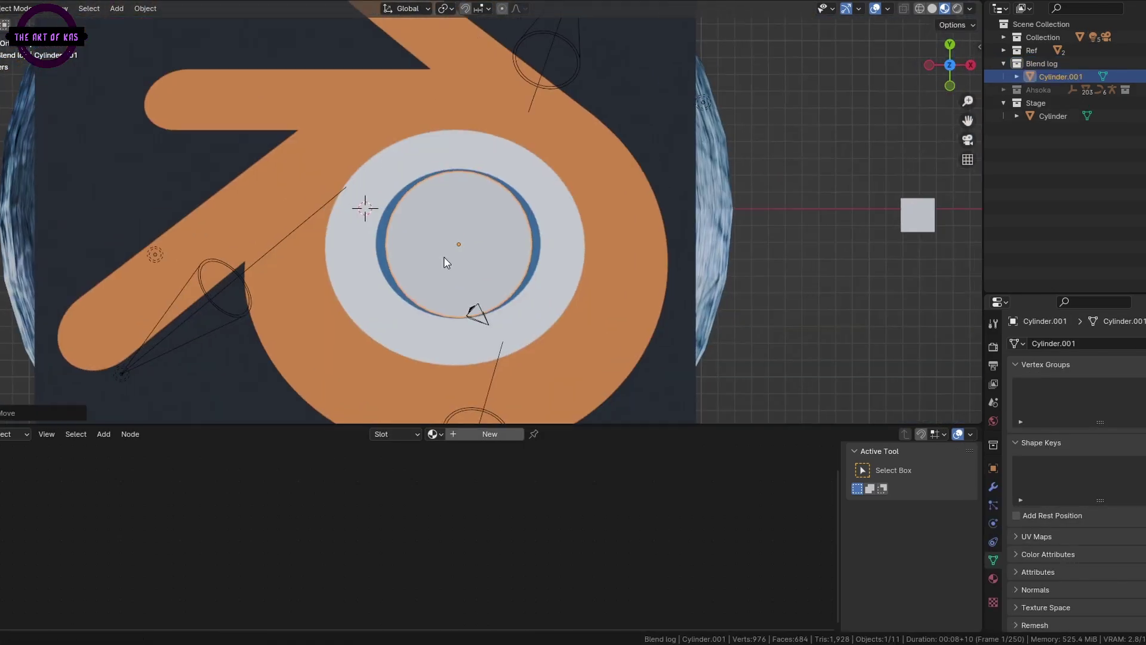
scroll(444, 263, up, 5)
shift+middle_drag(479, 141, 481, 241)
scroll(474, 238, down, 5)
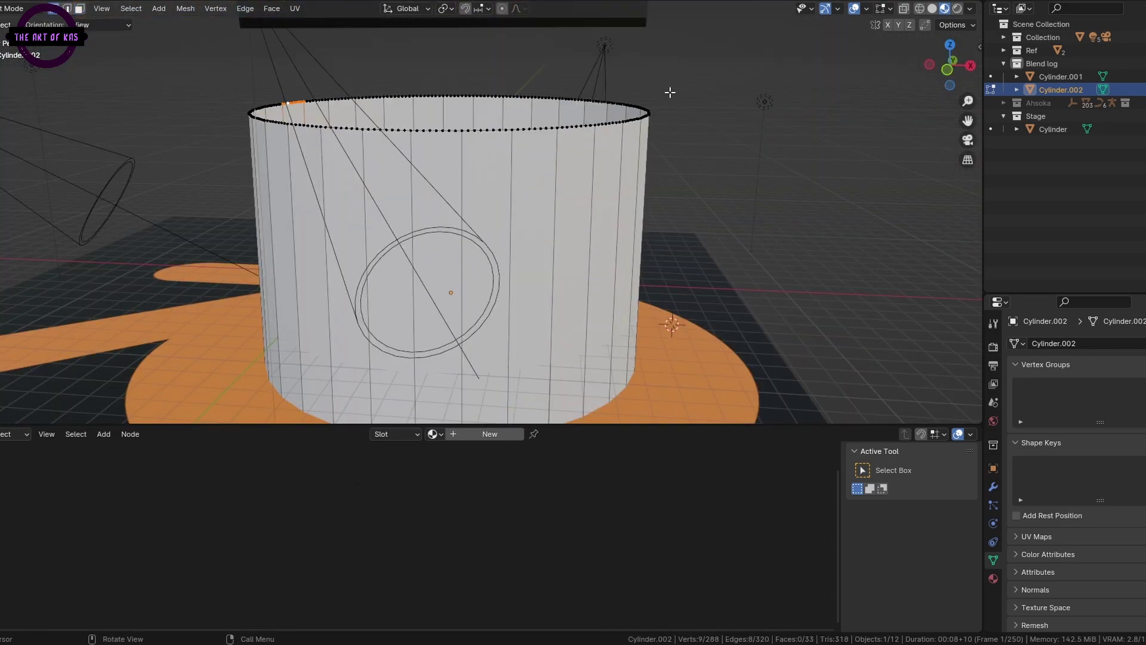
drag(139, 154, 141, 156)
middle_drag(141, 156, 735, 65)
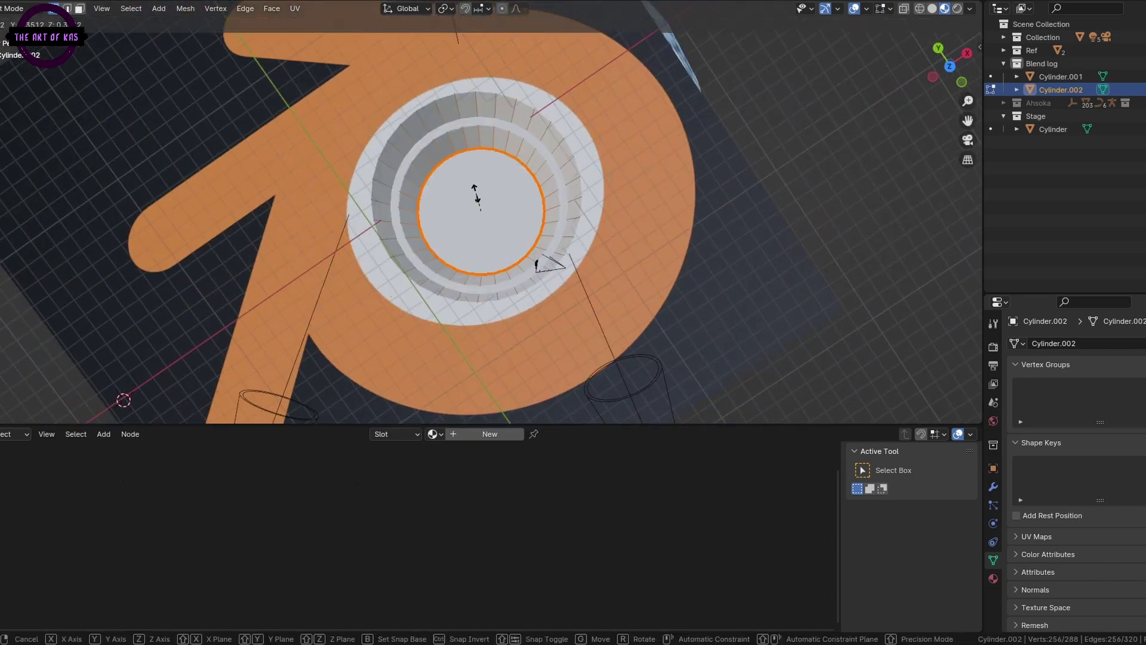
Step: Extrude the top faces and scale them inward into a recessed inner lip, then duplicate the cylinder
key(e)
key(s)
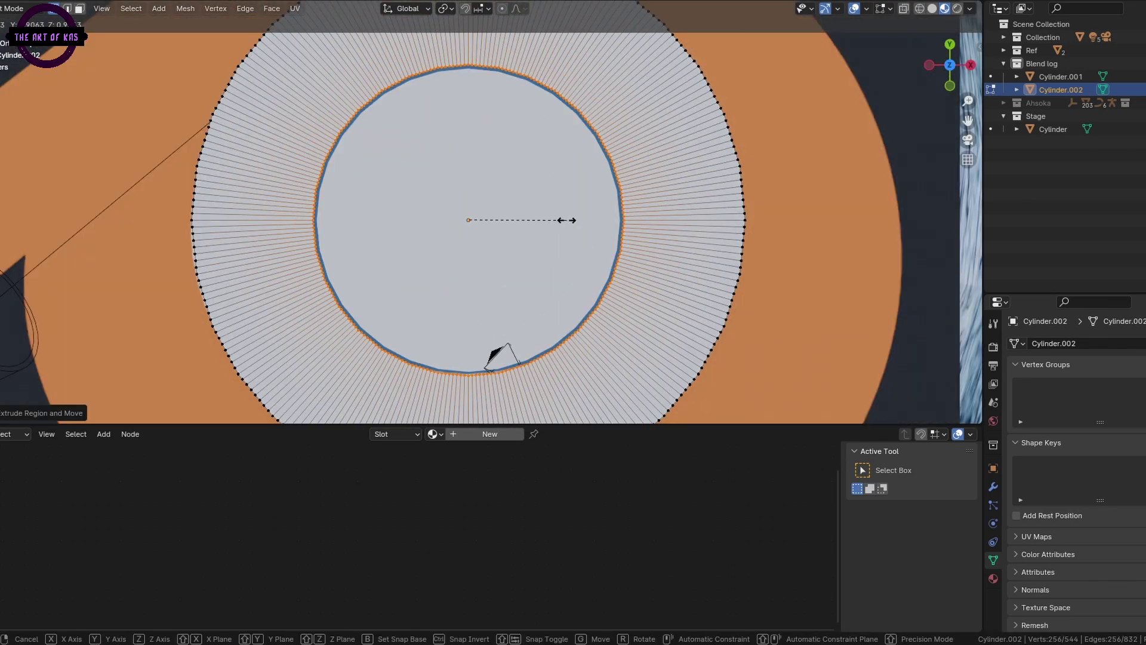
click(568, 219)
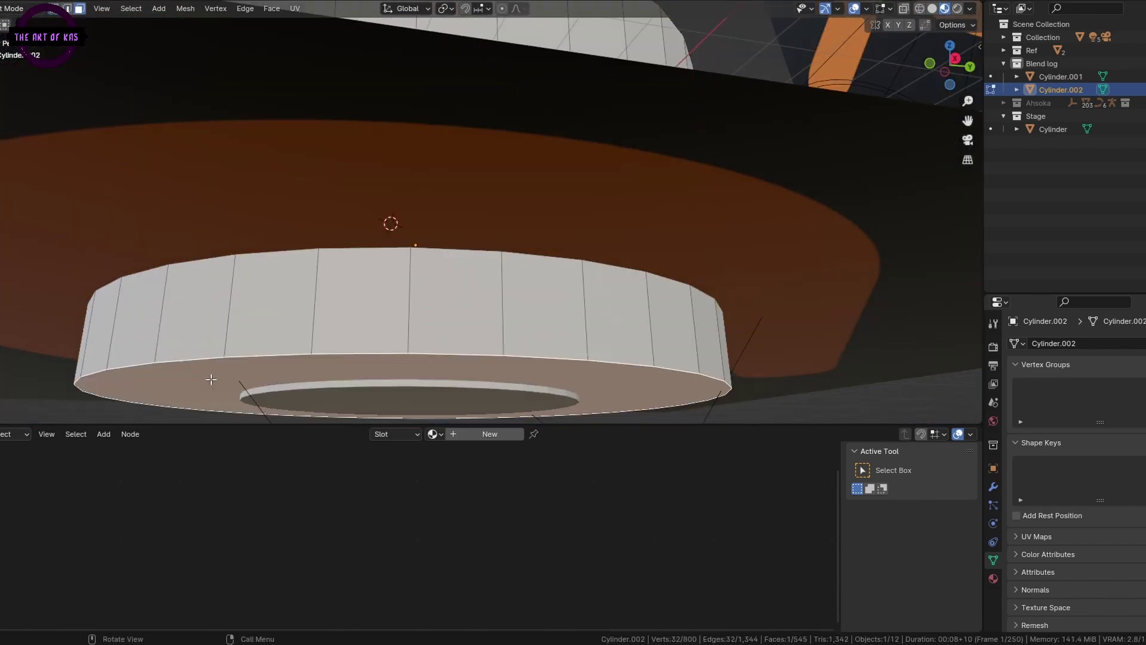
middle_drag(211, 379, 191, 323)
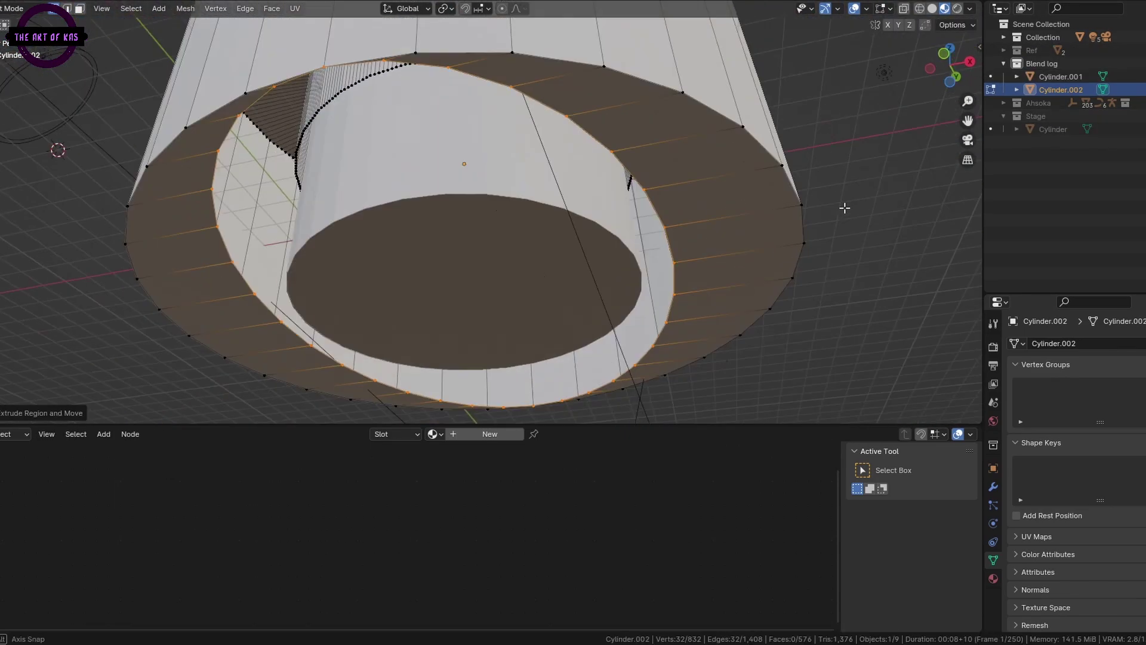
key(s)
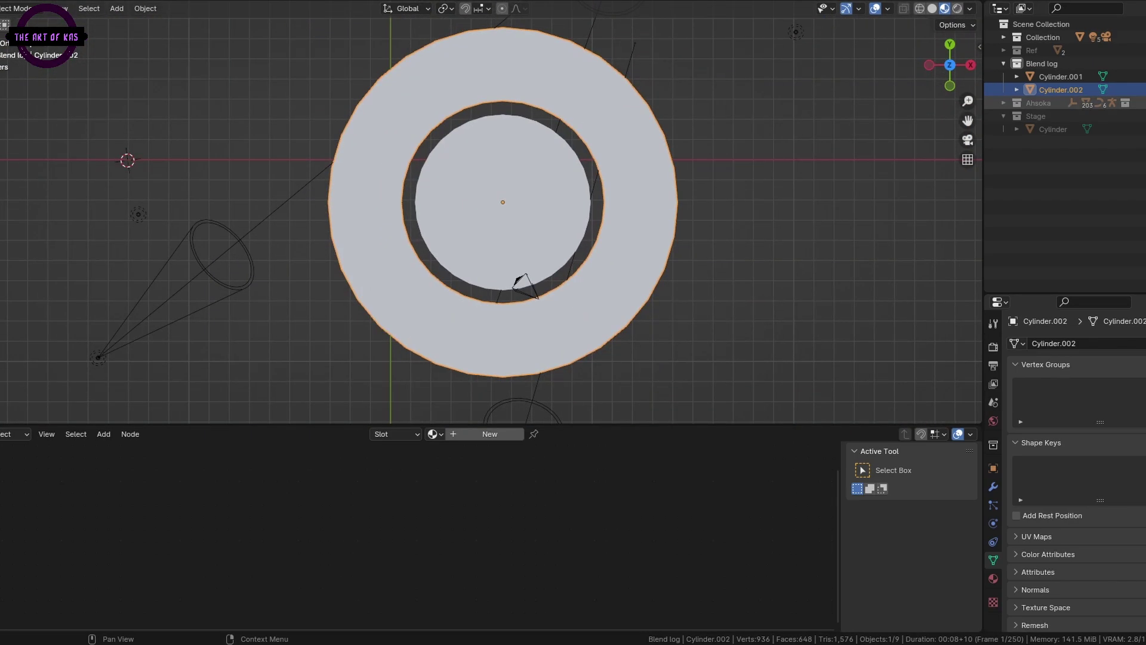
key(shift+d)
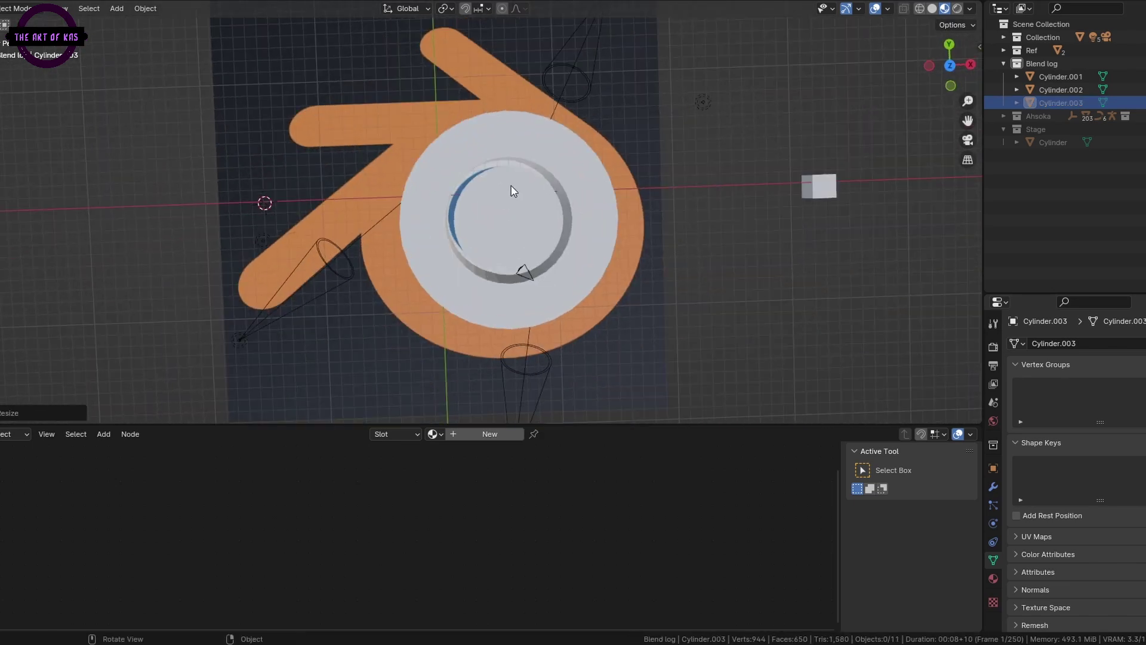
Step: Move a cylinder piece along the logo's left arm and frame the logo pieces
scroll(416, 268, up, 4)
key(g)
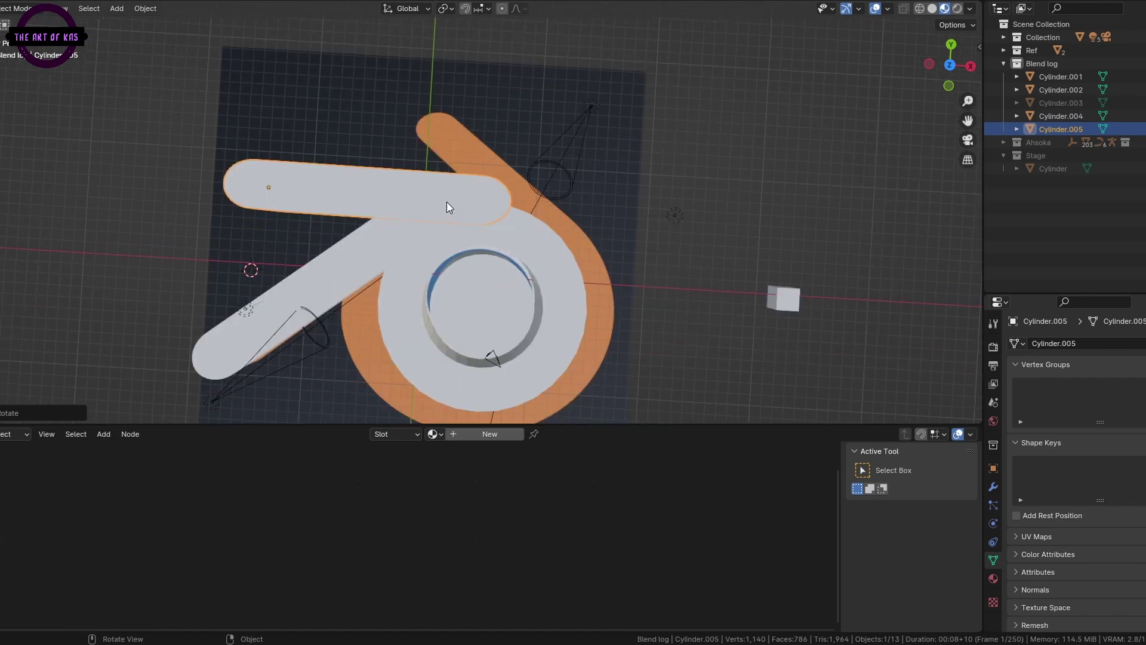
shift+middle_drag(449, 207, 453, 279)
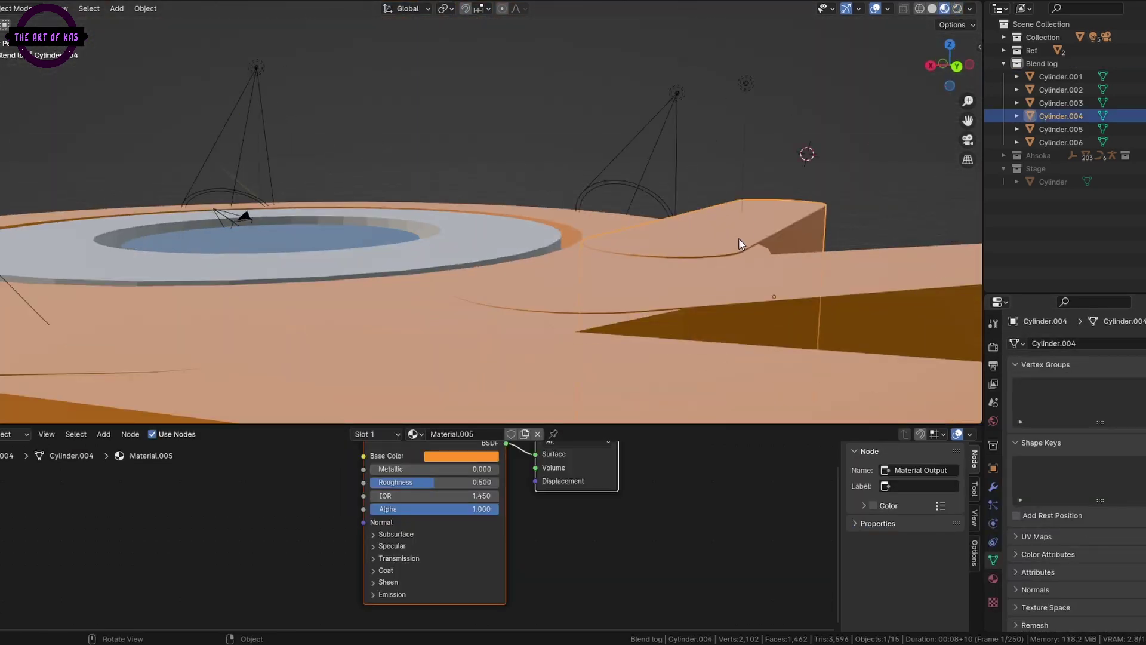
Step: Select the logo cylinders, including the long orange arm, and apply Shade Smooth
click(739, 238)
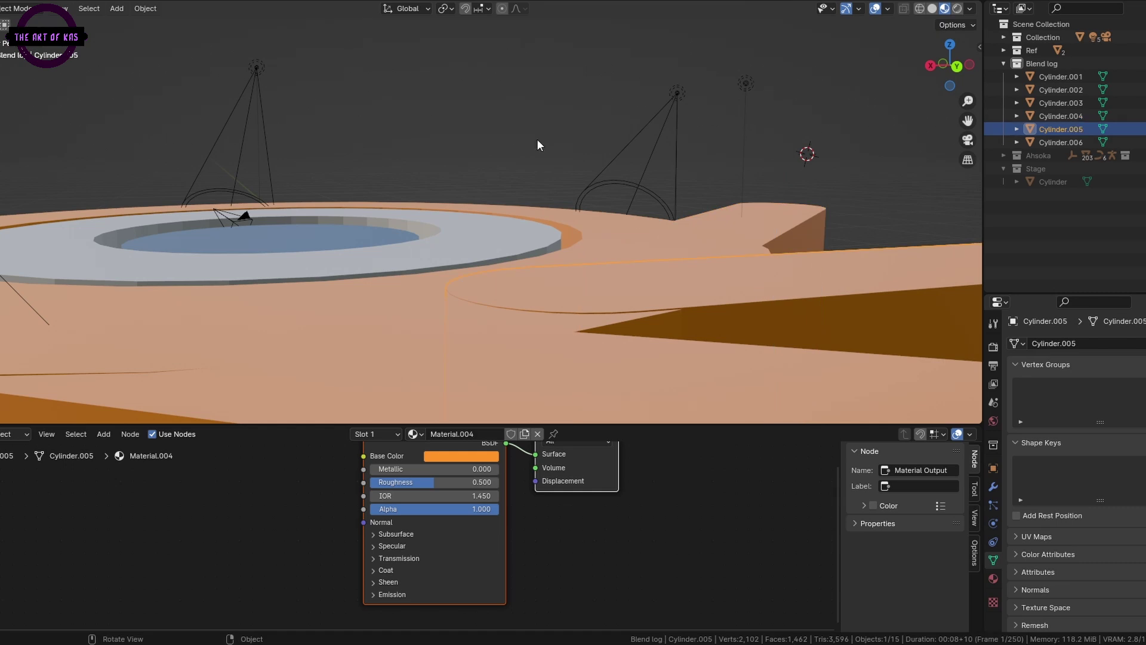
click(515, 332)
middle_drag(536, 138, 606, 279)
click(680, 263)
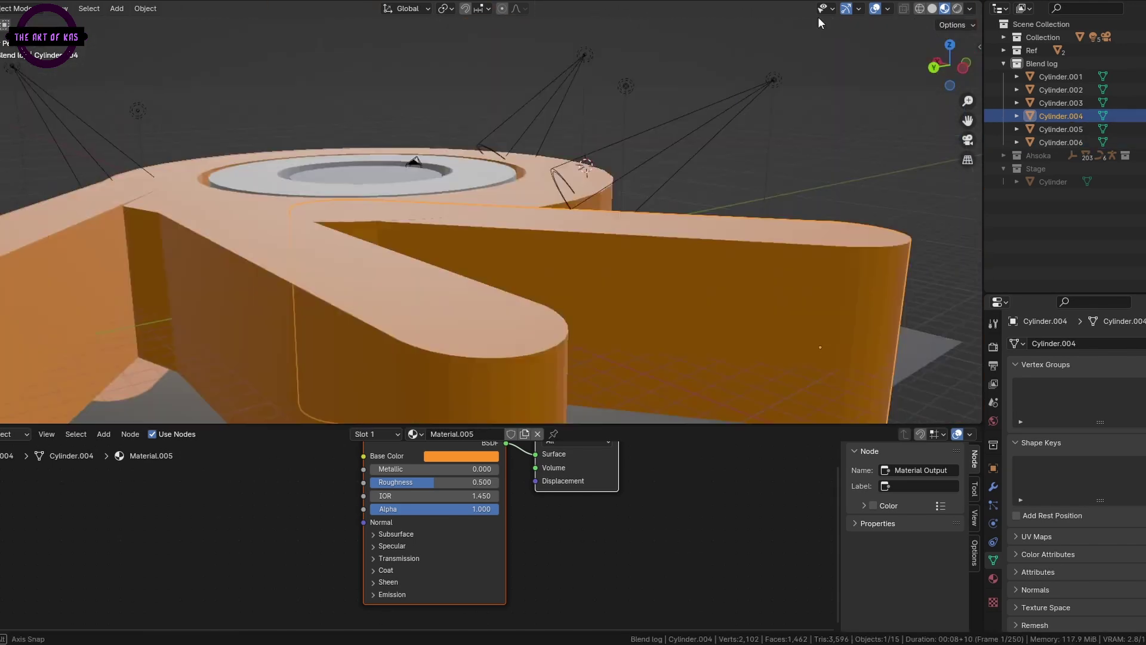
right_click(260, 154)
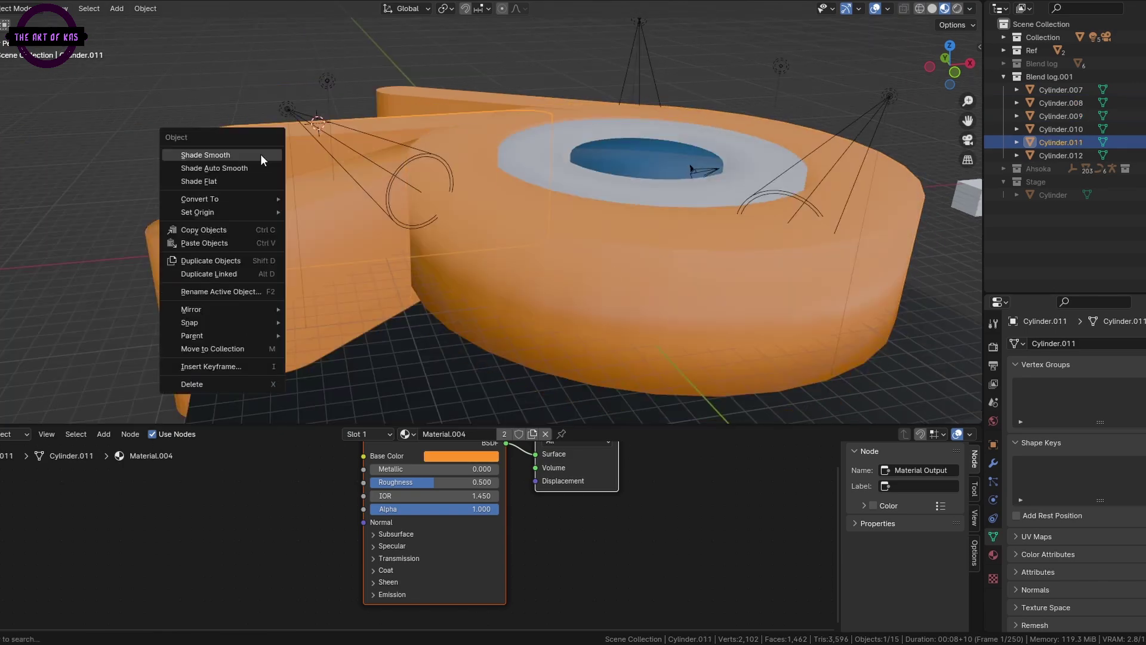
Step: Select every Blend log.002 piece with Cylinder.018 active and join them into one object
click(448, 99)
key(KP_Decimal)
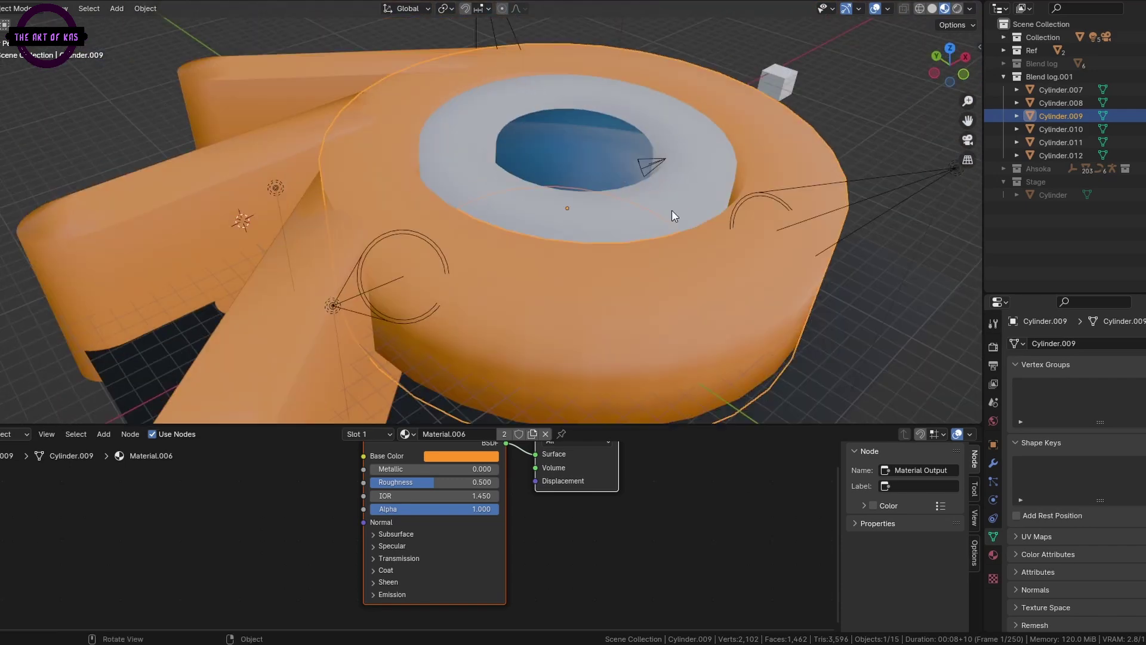
right_click(1101, 91)
click(1102, 91)
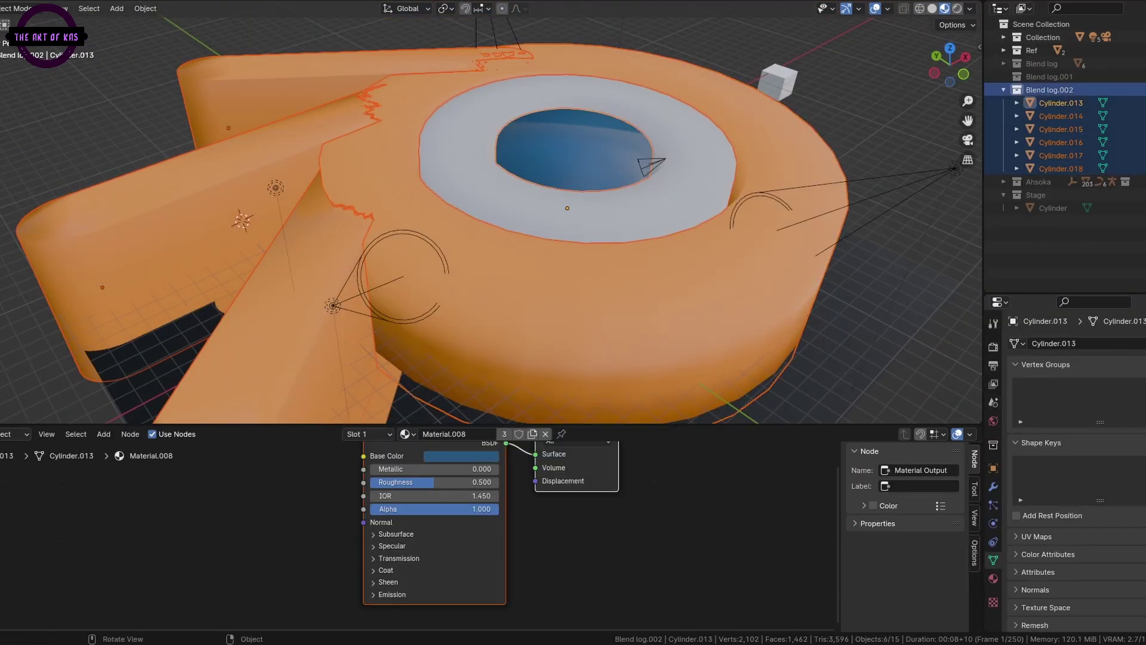
shift+click(738, 193)
middle_drag(738, 192, 584, 146)
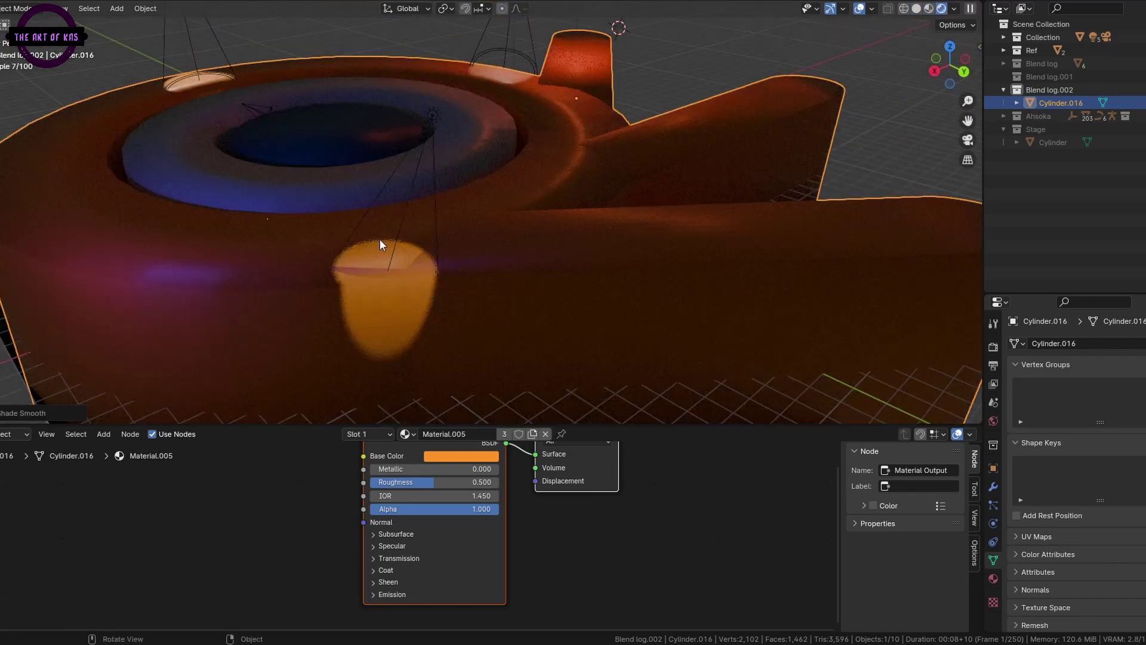
middle_drag(379, 238, 716, 267)
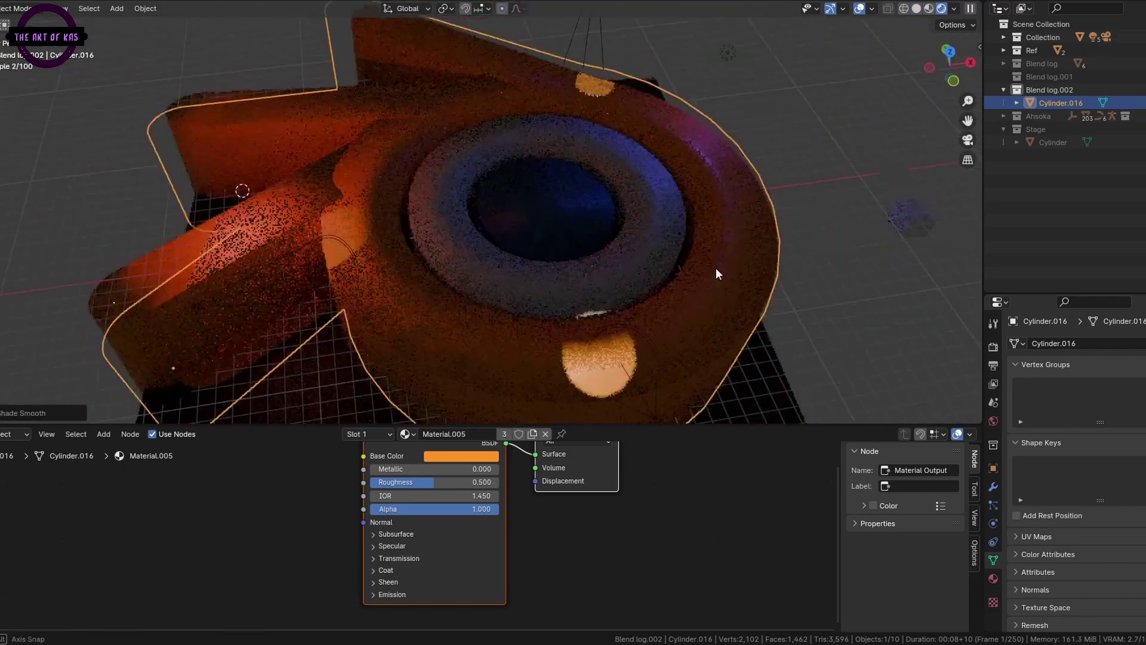
click(1048, 346)
middle_drag(896, 280, 822, 276)
middle_drag(859, 334, 607, 213)
Step: Duplicate the joined logo and scale the copy flat
key(shift+d)
key(s)
middle_drag(528, 257, 660, 213)
key(Tab)
scroll(660, 213, up, 3)
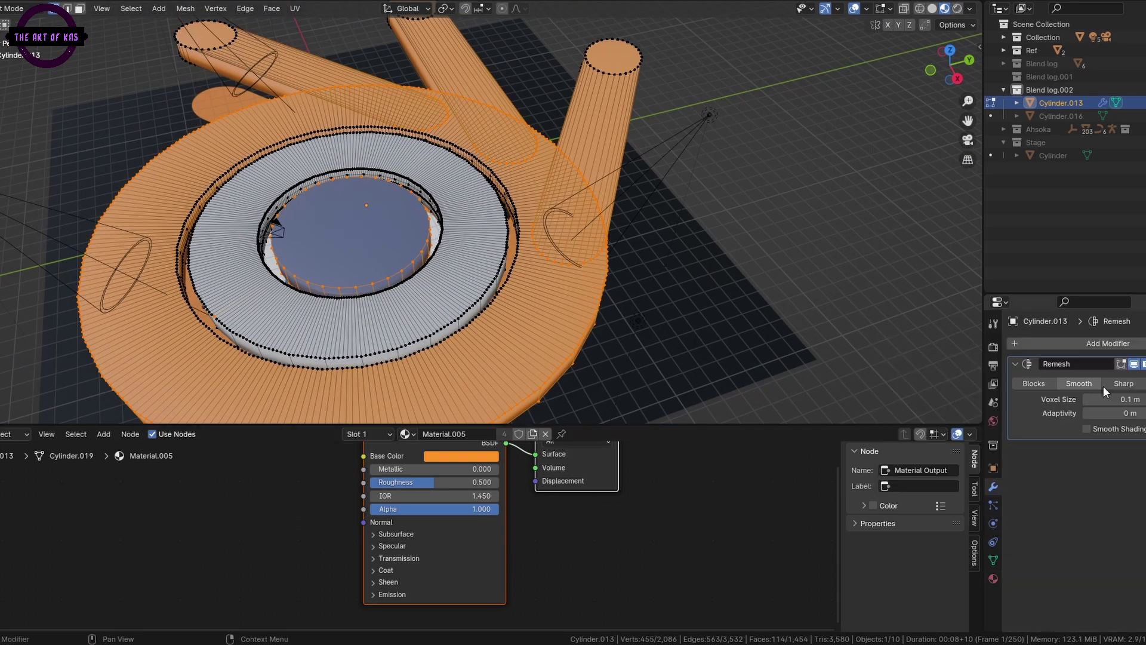
Step: Lower the Remesh voxel size to 0.0235 m and view the logo from the top
key(Tab)
middle_drag(687, 287, 619, 331)
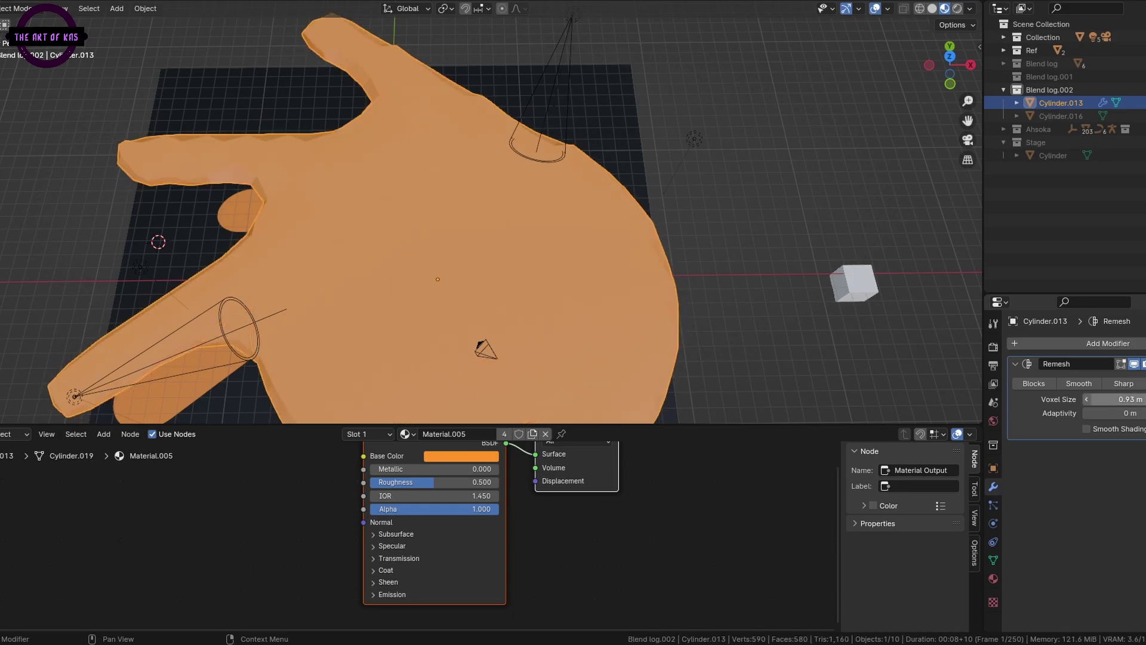
key(KP_7)
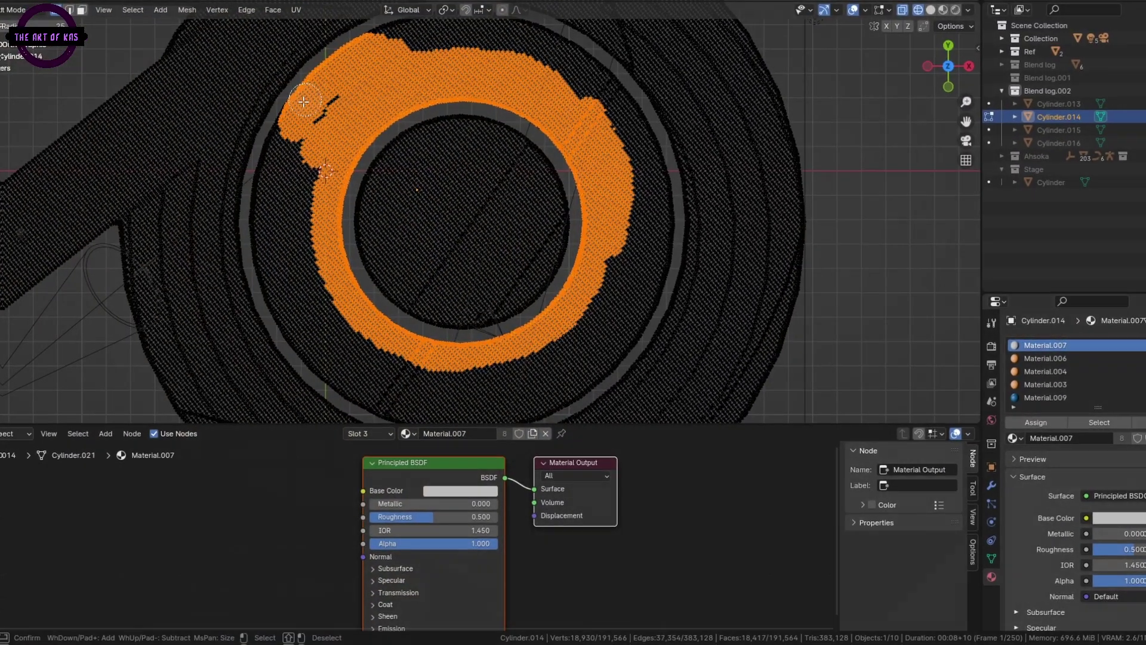
Step: Select the ring faces and assign Material.007, save, and begin duplicating the Ahsoka collection
drag(597, 334, 428, 418)
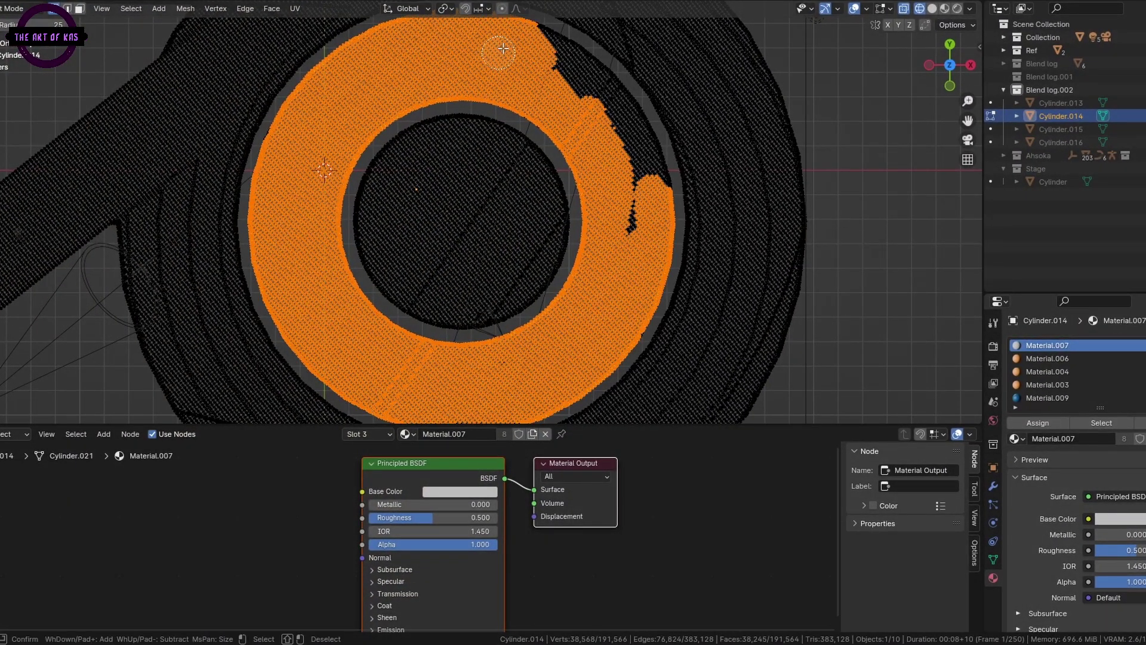
shift+middle_drag(540, 390, 563, 338)
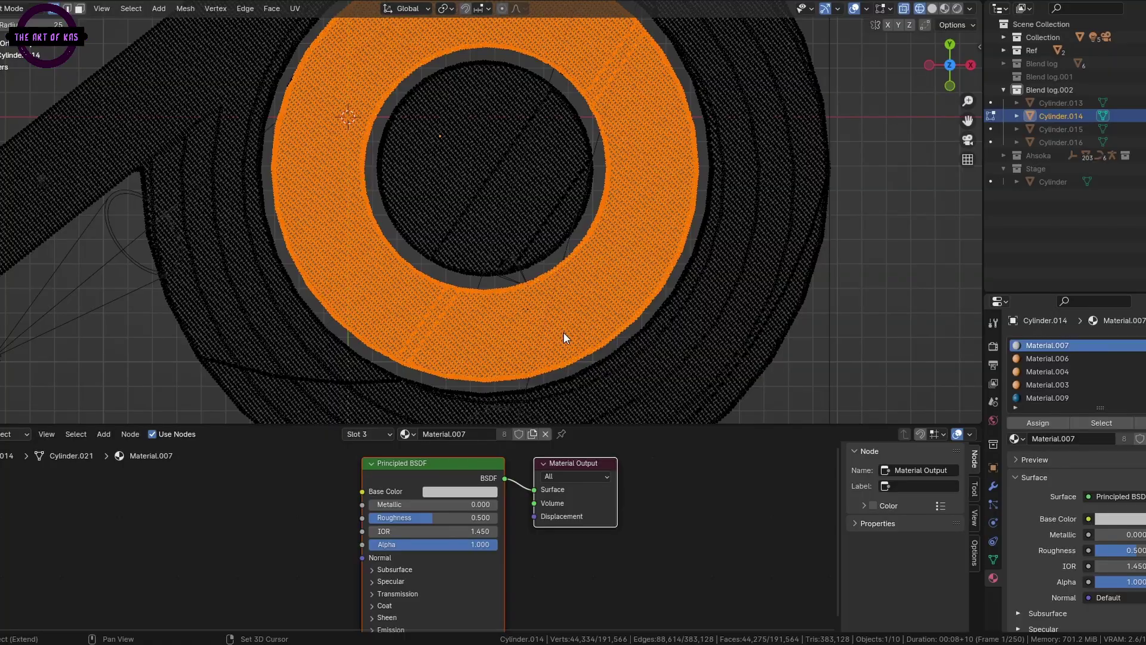
middle_drag(563, 338, 441, 271)
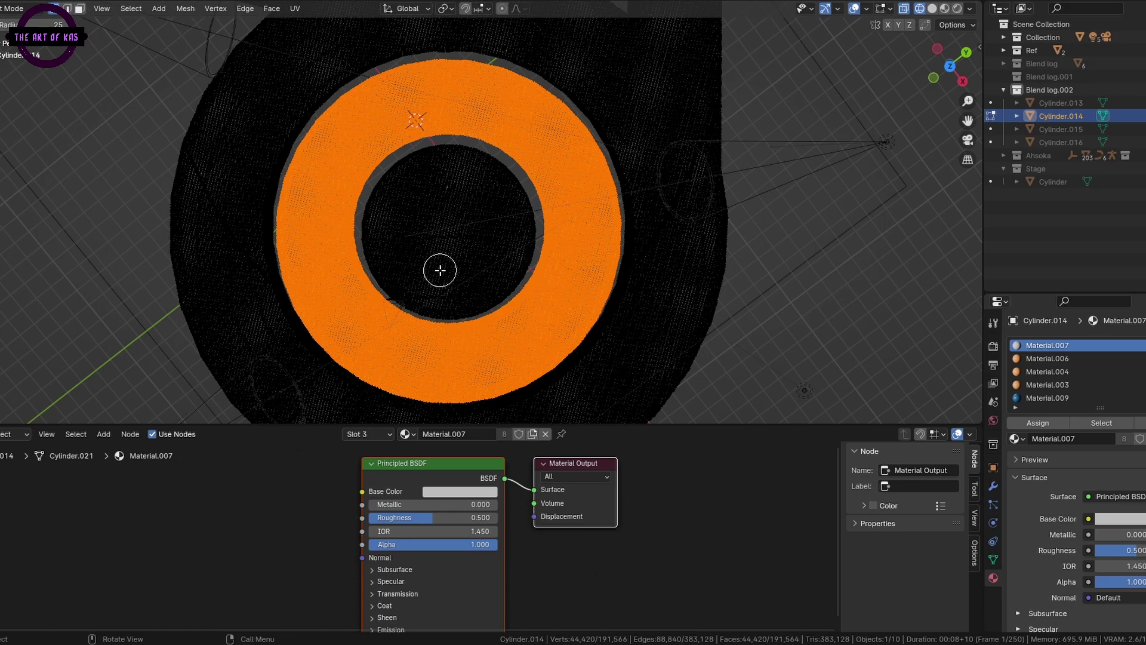
key(Tab)
mouse_move(440, 270)
middle_down()
mouse_move(553, 127)
mouse_move(808, 174)
mouse_move(618, 322)
middle_up()
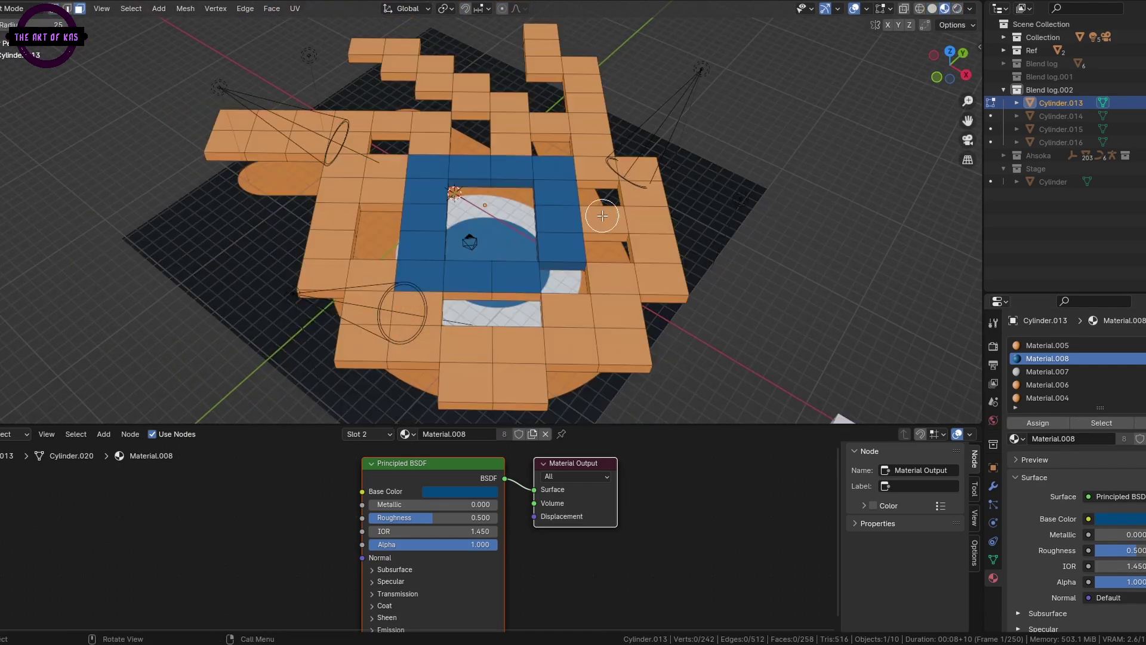
key(ctrl+s)
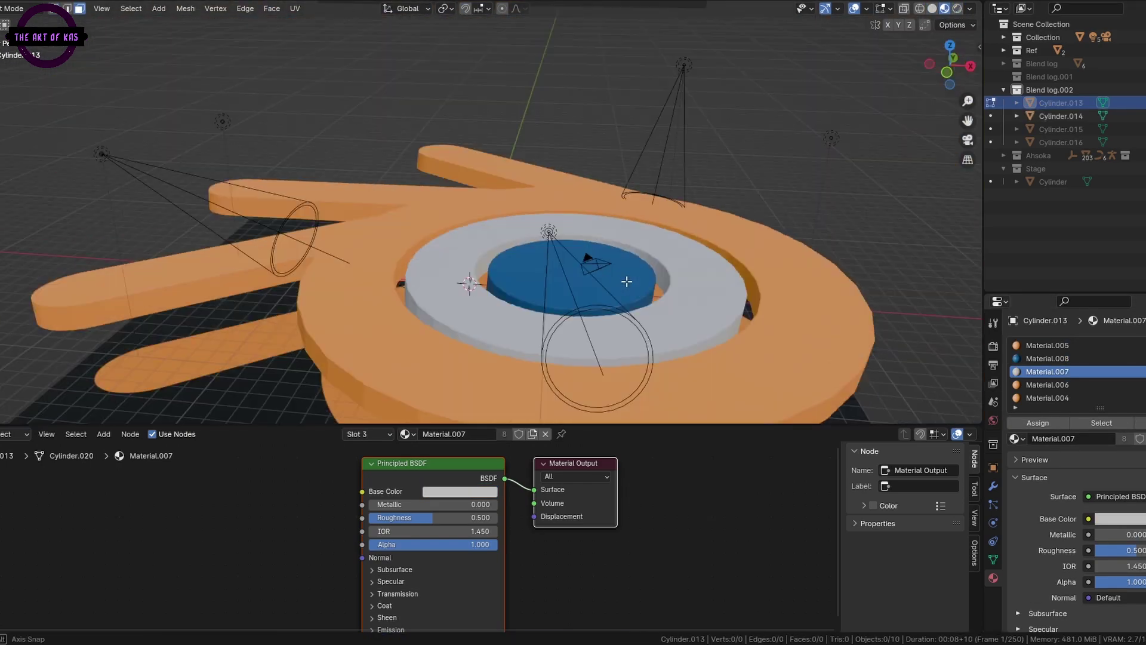
right_click(1033, 156)
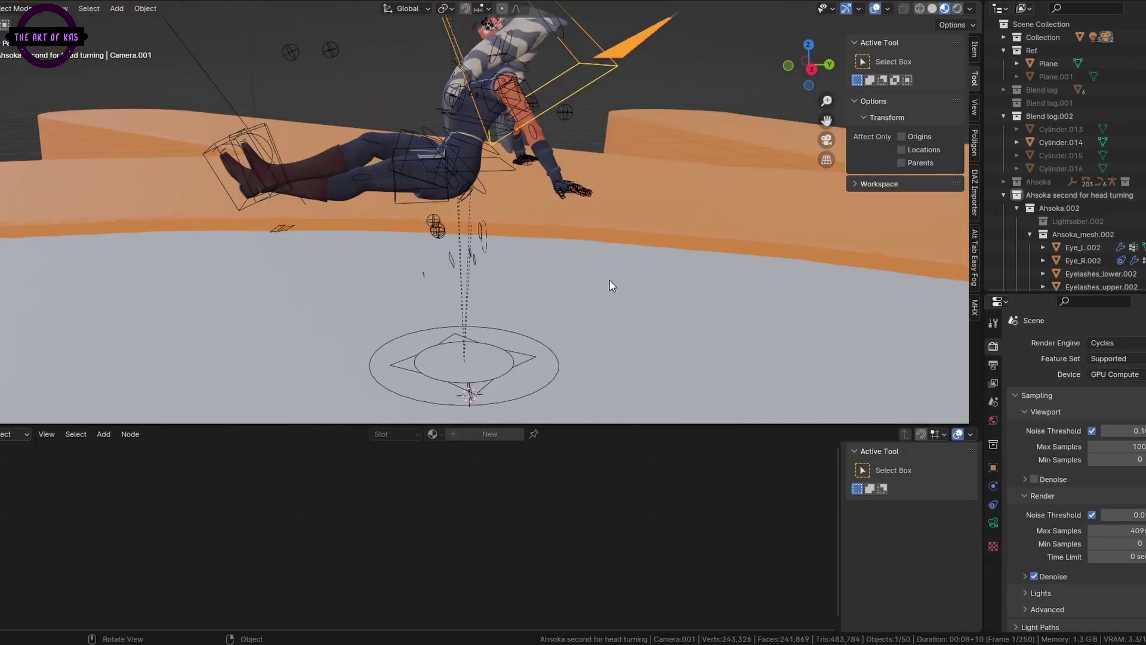
Step: Select the 'Ahsoka second for head turning' collection in the Outliner
click(1122, 195)
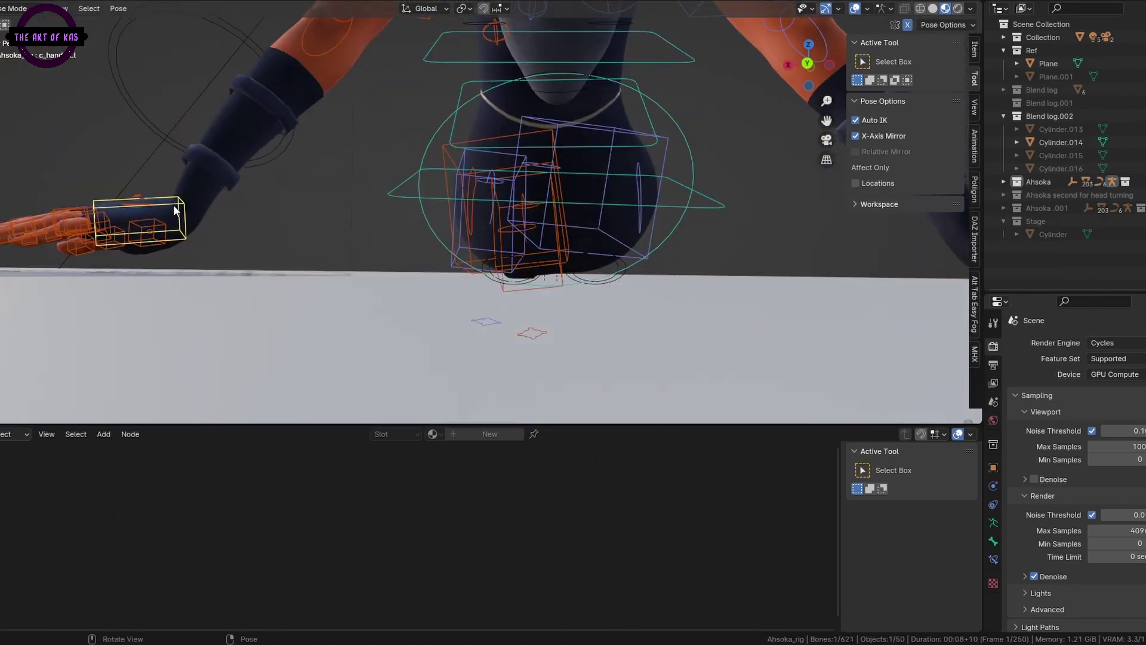
Step: Lower Ahsoka's c_hand control vertically onto the stage, then orbit around to check the pose
key(g)
key(z)
click(292, 282)
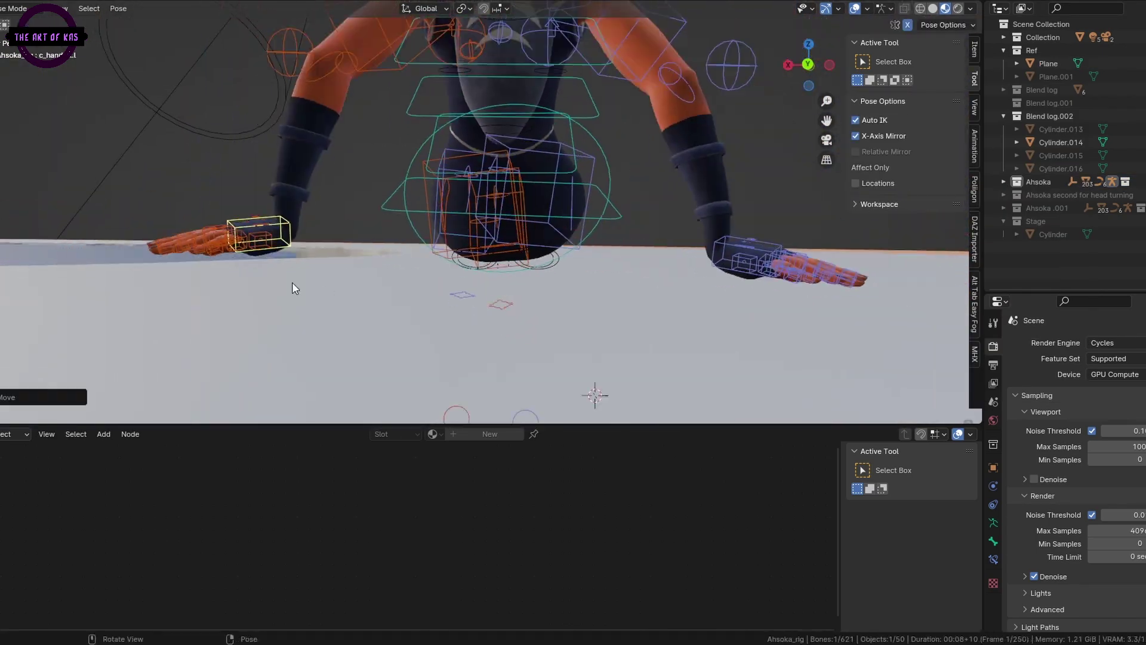
middle_drag(292, 282, 453, 174)
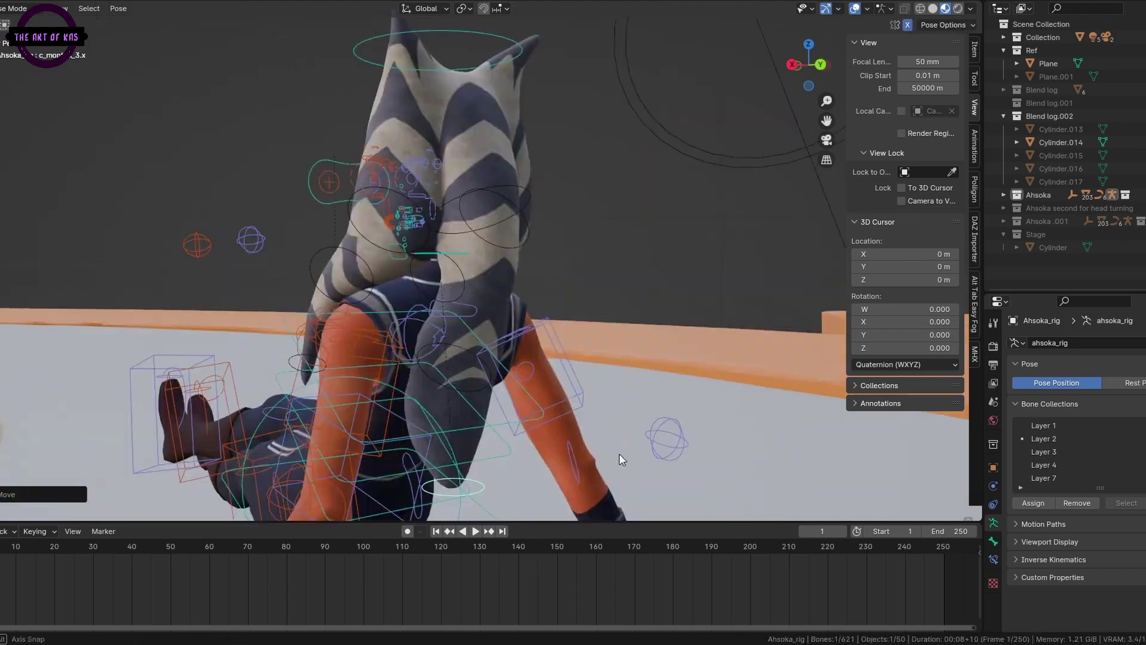
middle_drag(618, 453, 822, 478)
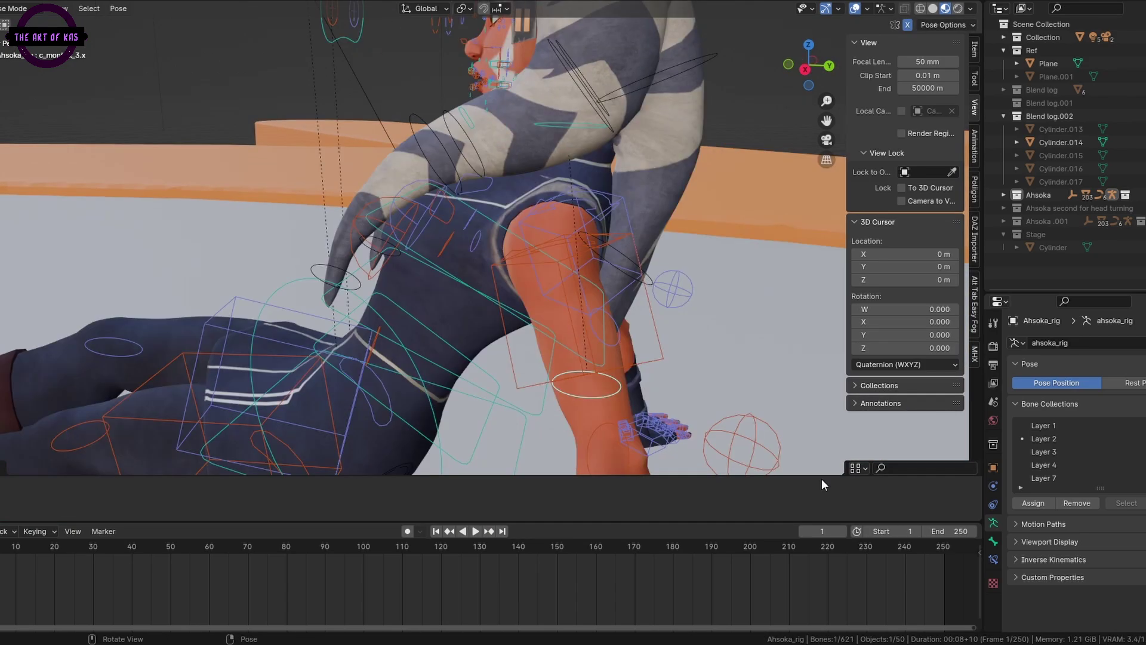
click(975, 77)
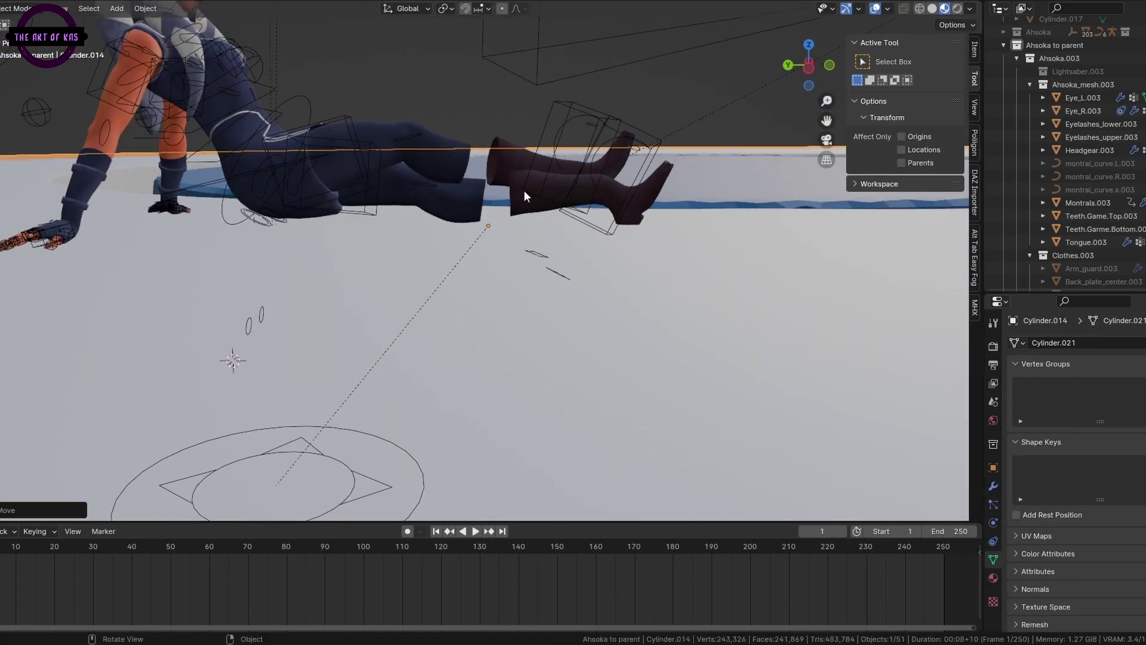
Step: Select Ahsoka's boots and zoom in on them
click(523, 209)
scroll(537, 216, up, 1)
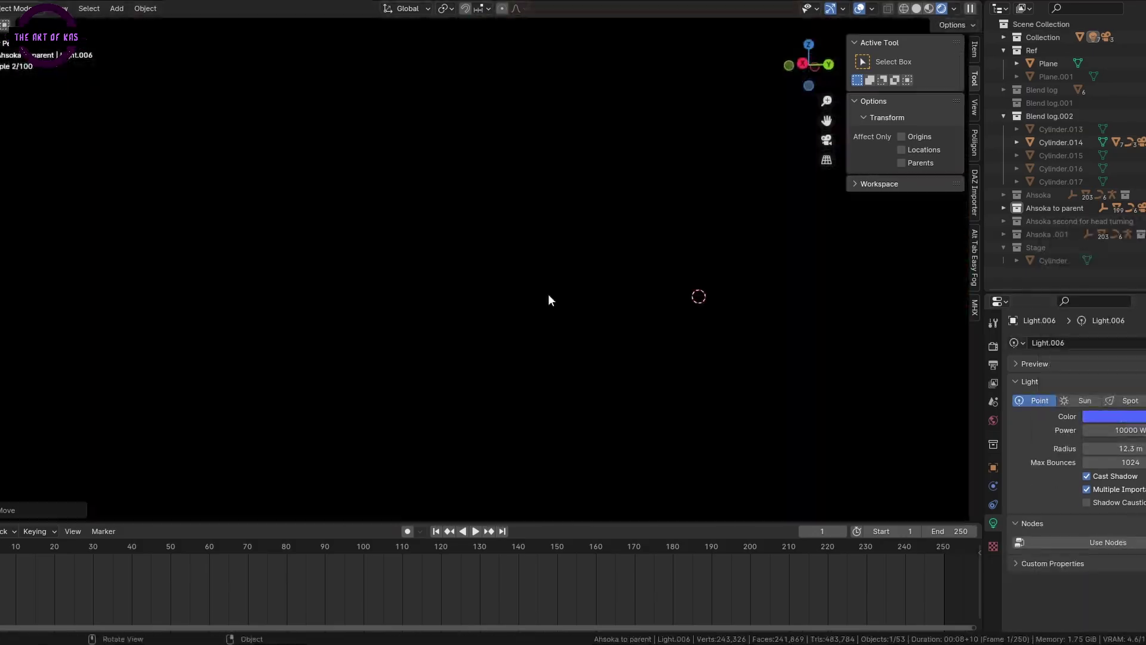
Step: Move the blue point light vertically, duplicate it and edit the light's Power value
key(g)
key(z)
key(shift+d)
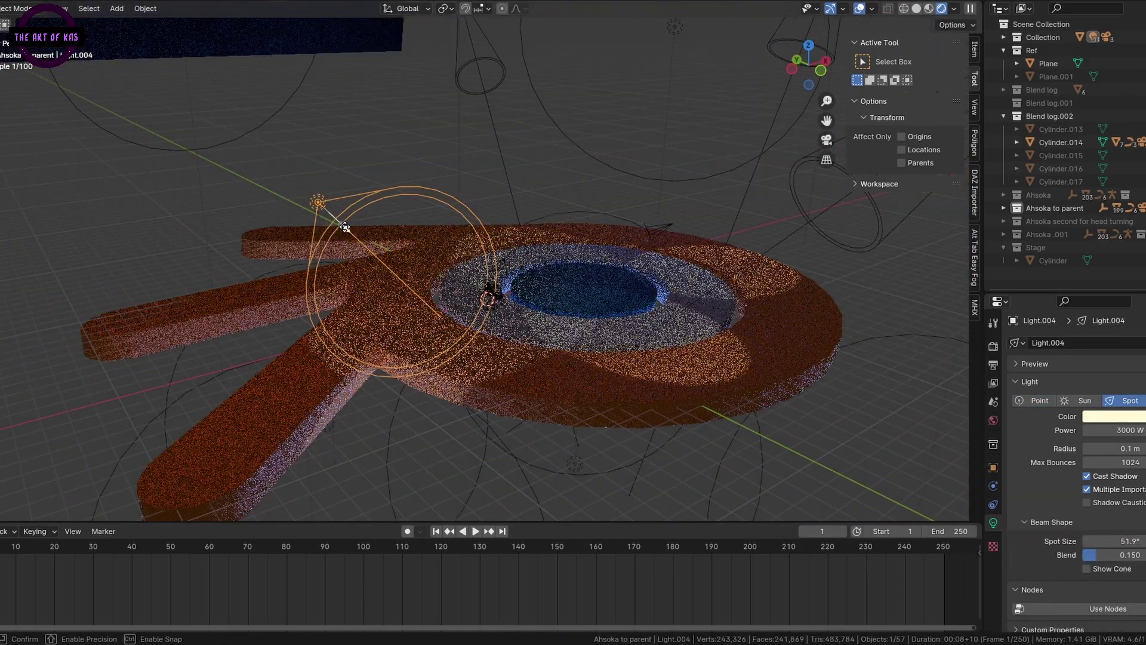
click(1115, 431)
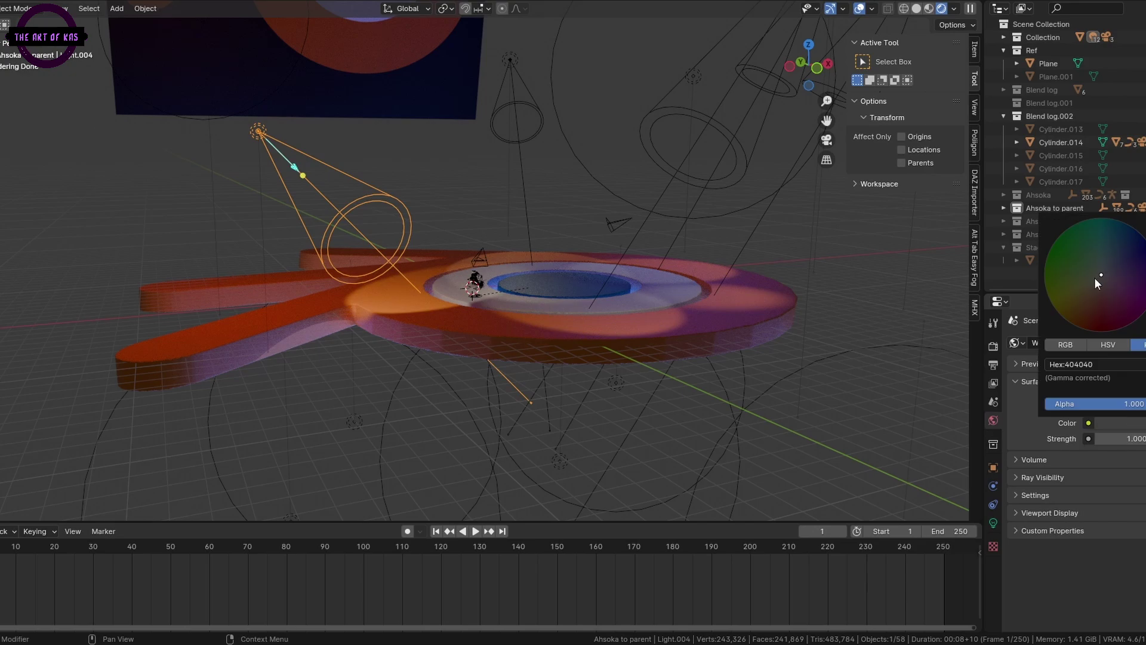
Step: Tint the world background color toward dark purple
mouse_move(1096, 280)
mouse_down()
mouse_move(1126, 287)
mouse_move(1062, 272)
mouse_move(1113, 274)
mouse_move(1118, 299)
mouse_move(1130, 278)
mouse_up()
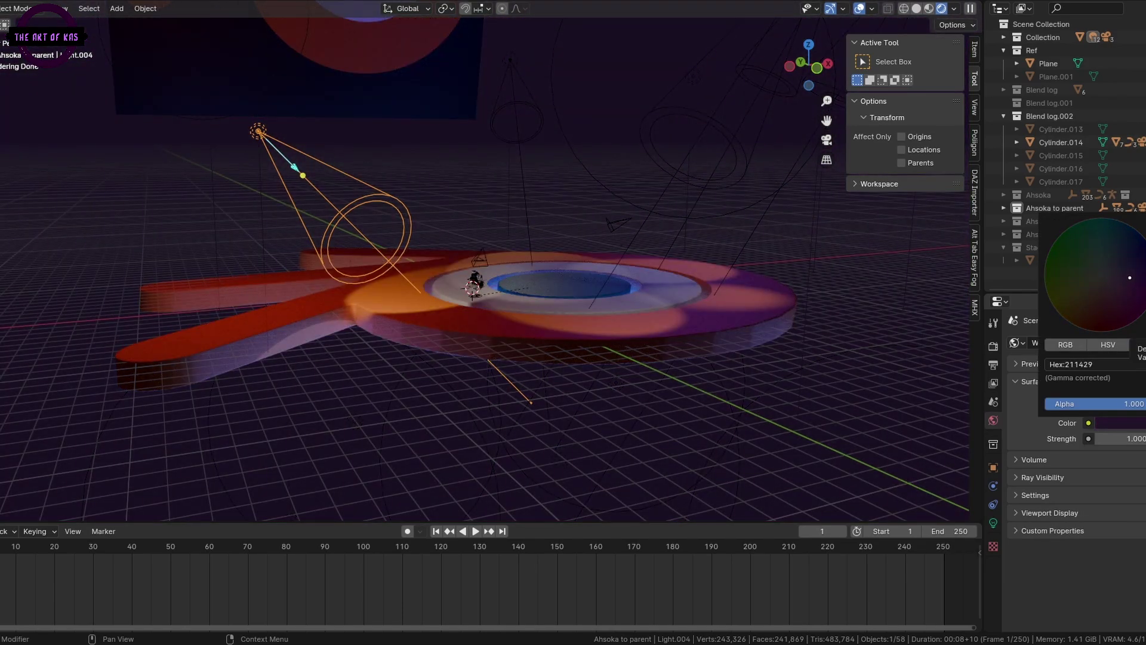
key(KP_0)
key(g)
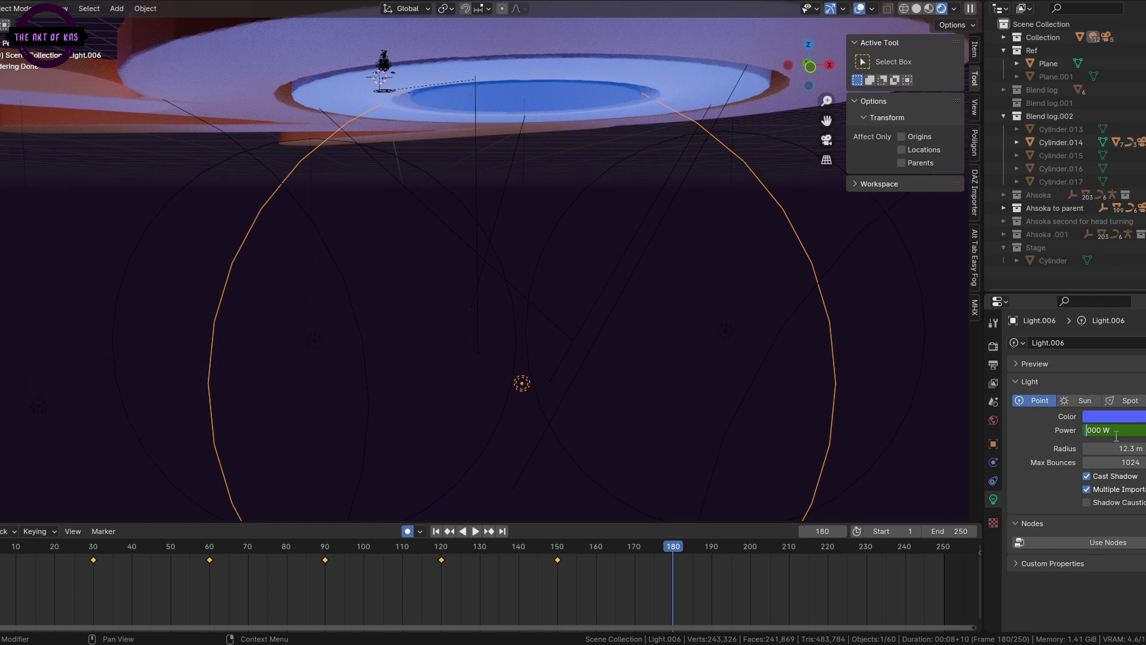
Step: Key the light's power through frame 240, rewind to frame 1 and select Cylinder.014
drag(673, 546, 872, 550)
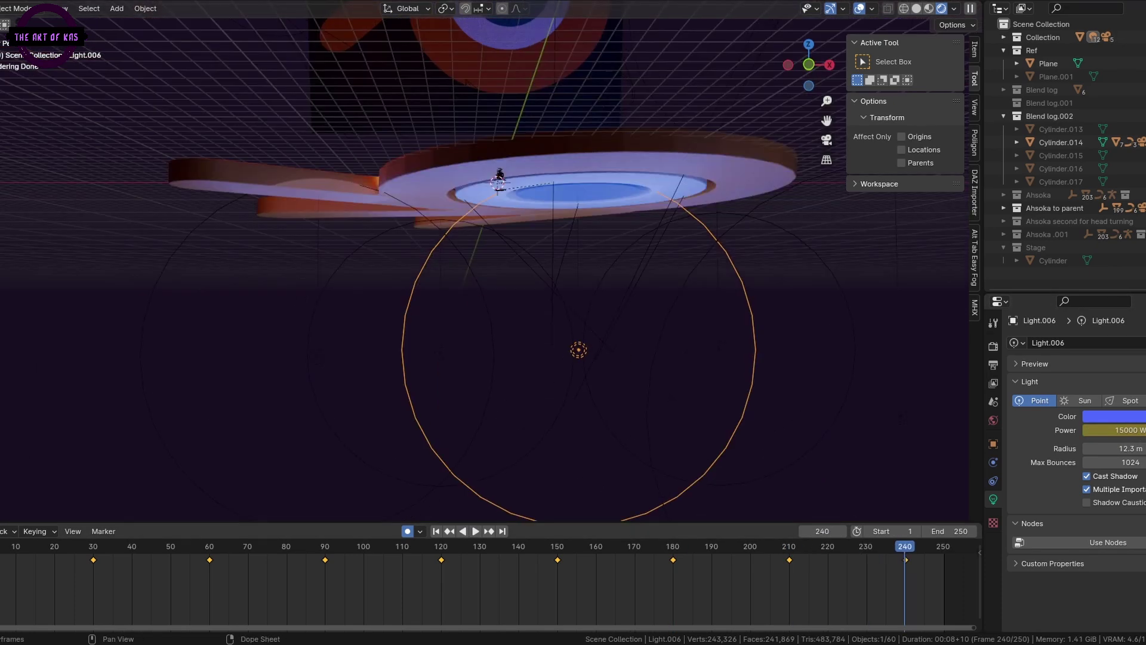
drag(905, 568, 5, 580)
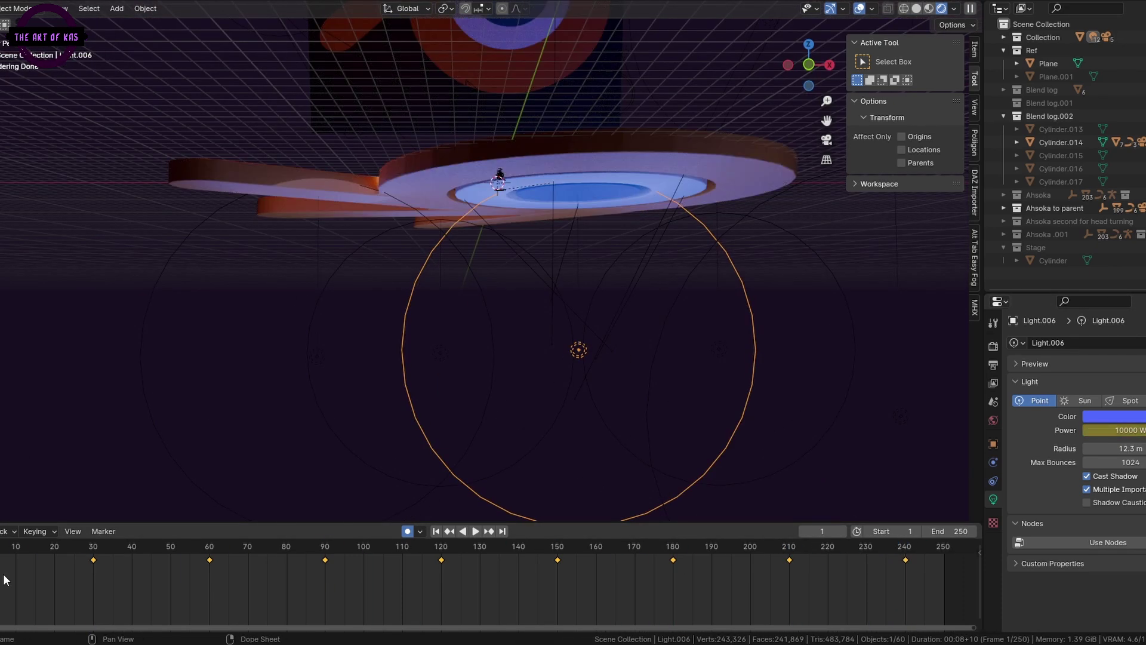
middle_drag(269, 388, 333, 356)
click(501, 243)
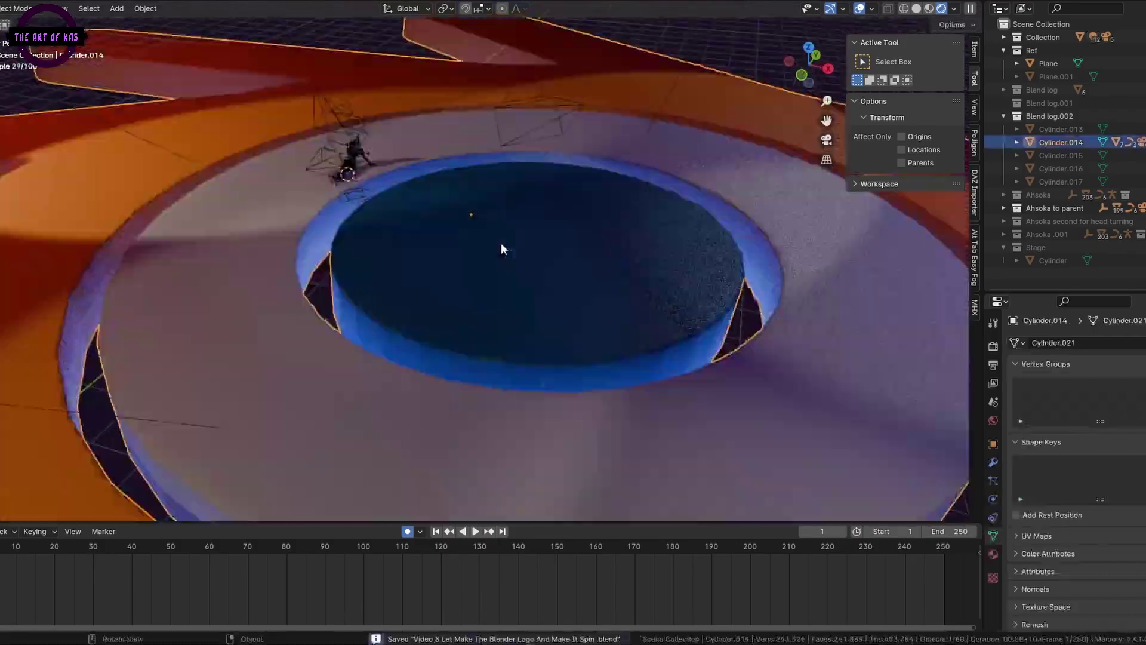
alt+middle_drag(500, 242, 410, 341)
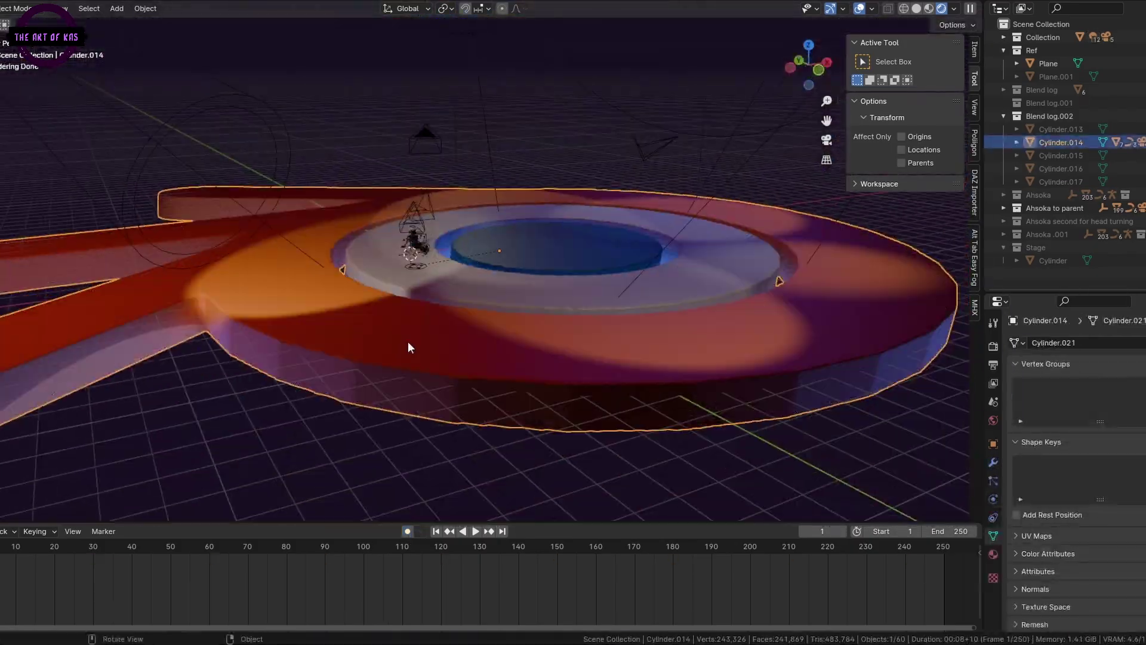
Step: Add Cylinder.014 keyframes at later frames, playing back the animation between them
key(space)
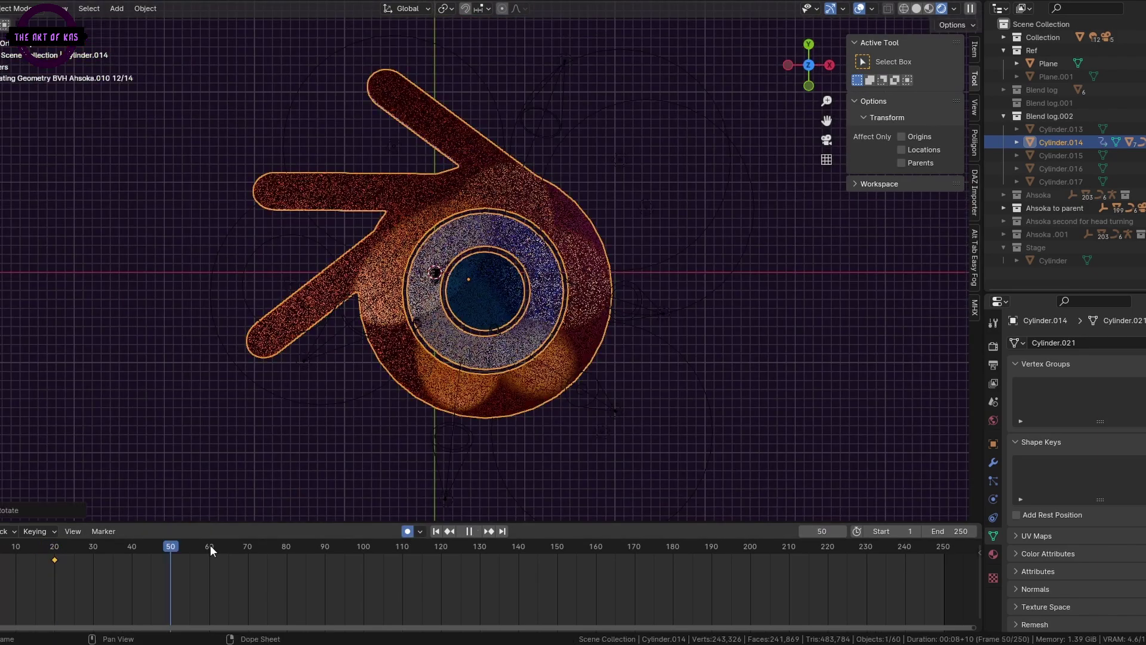
key(space)
key(shift+d)
click(376, 561)
key(space)
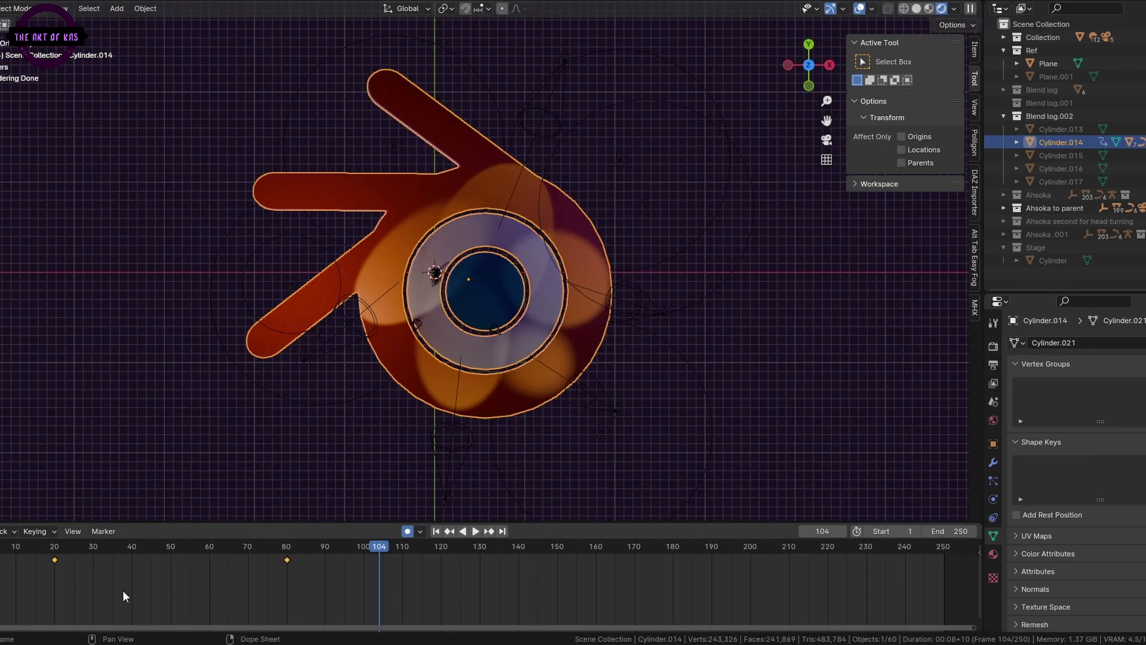
click(45, 548)
click(561, 548)
key(space)
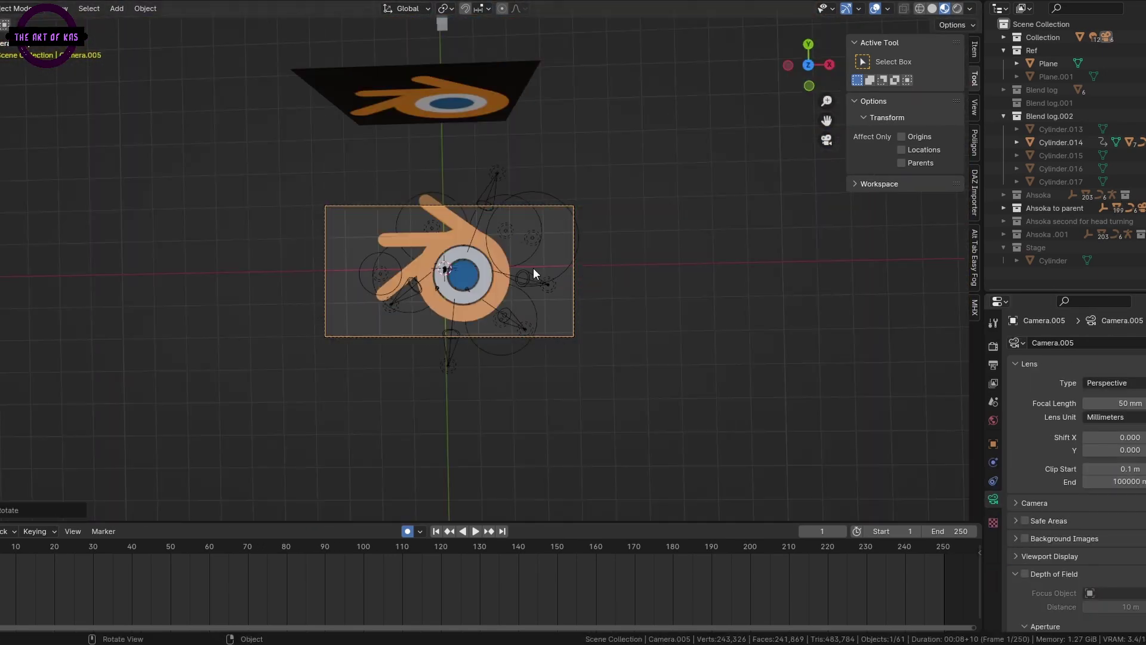
Step: Duplicate the top-down camera and move the copy vertically above the logo
scroll(546, 281, up, 3)
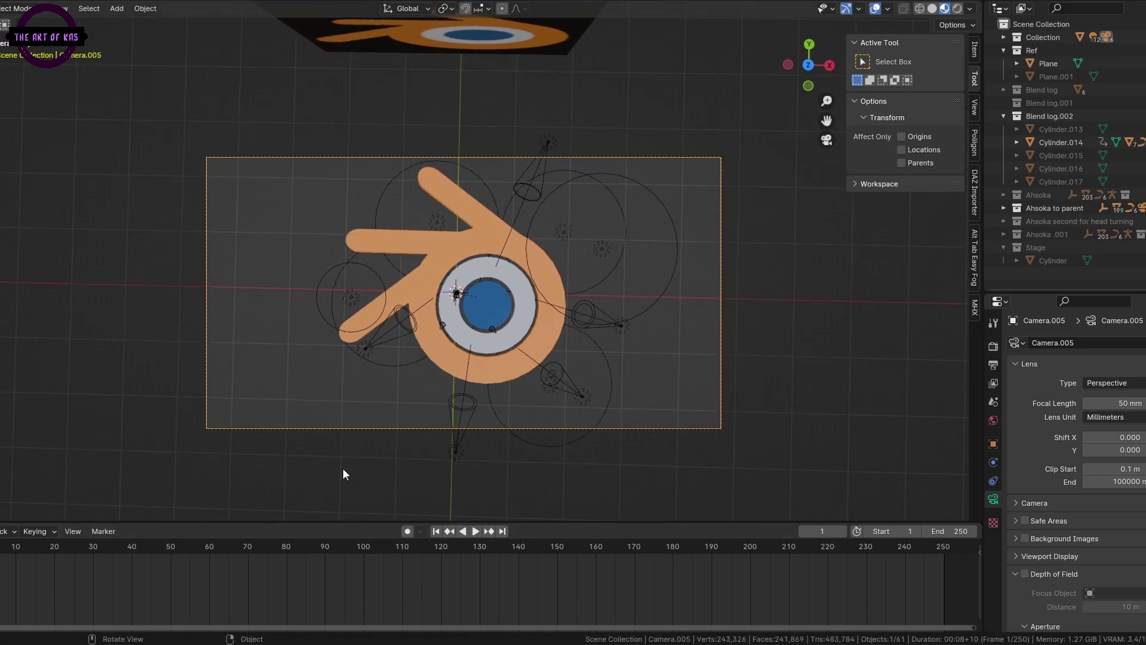
key(shift+grave)
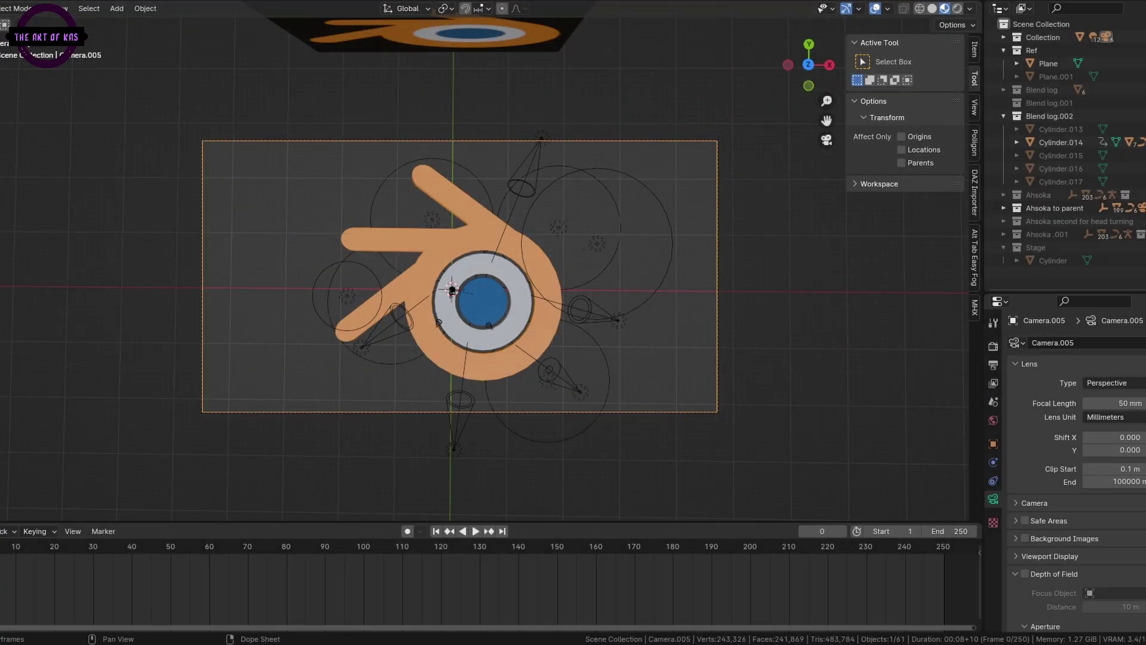
key(Escape)
key(shift+d)
key(z)
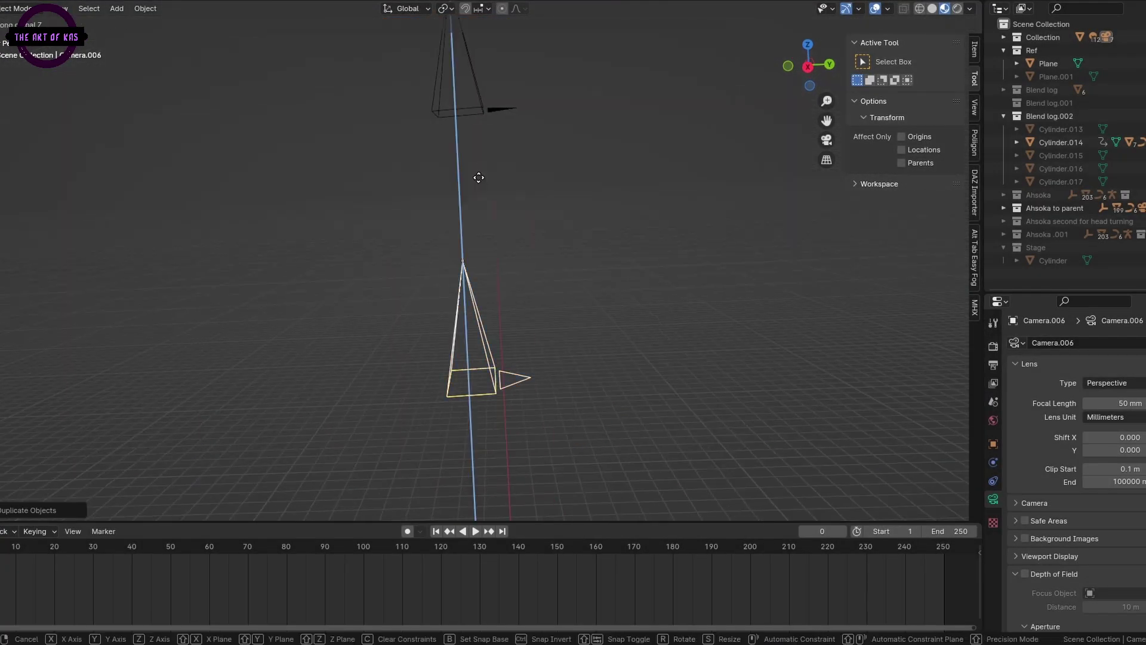
click(535, 149)
Step: Enable Auto Keying, key the camera's vertical move around frame 60, and view through it
click(408, 531)
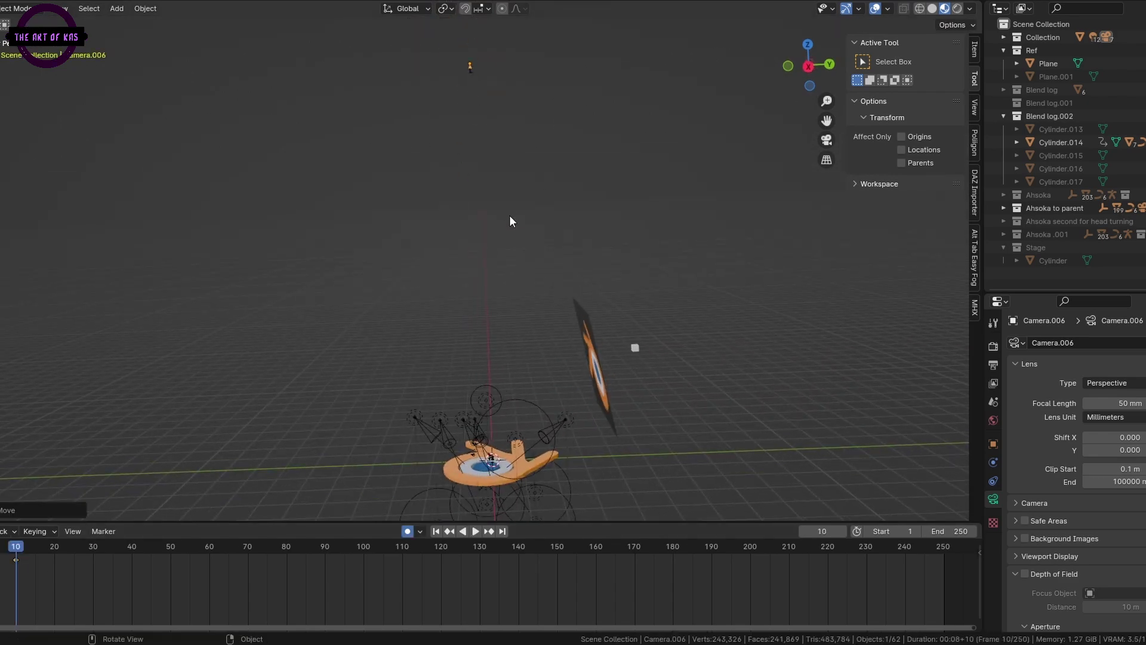
key(g)
key(z)
key(KP_0)
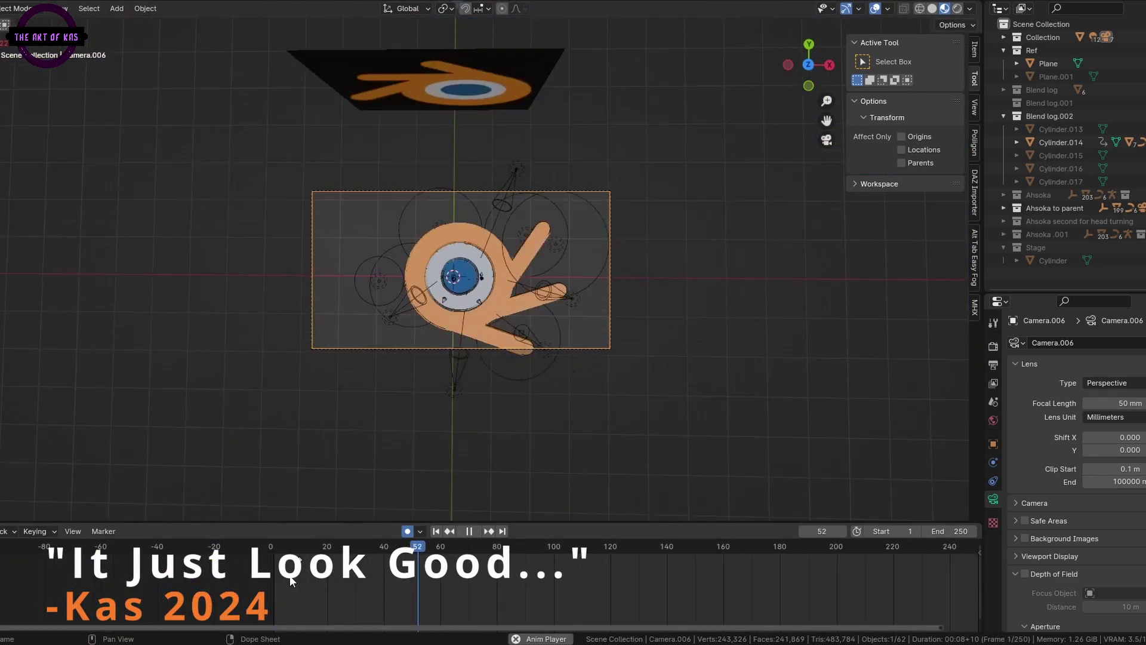
scroll(142, 554, down, 2)
drag(142, 554, 340, 549)
key(shift+Left)
Step: Scrub the timeline back to frame 0 to preview the spinning logo
middle_drag(371, 335, 94, 550)
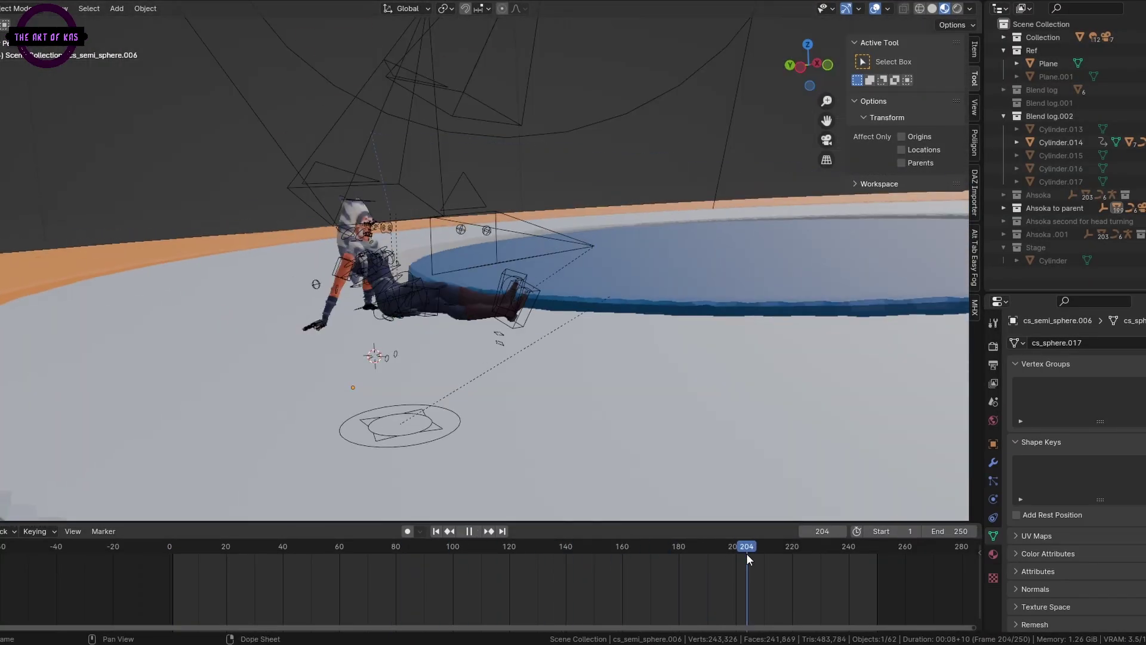
drag(746, 558, 340, 546)
key(Escape)
middle_drag(749, 376, 478, 299)
Step: Select the Ahsoka rig and switch it into Pose Mode
click(338, 369)
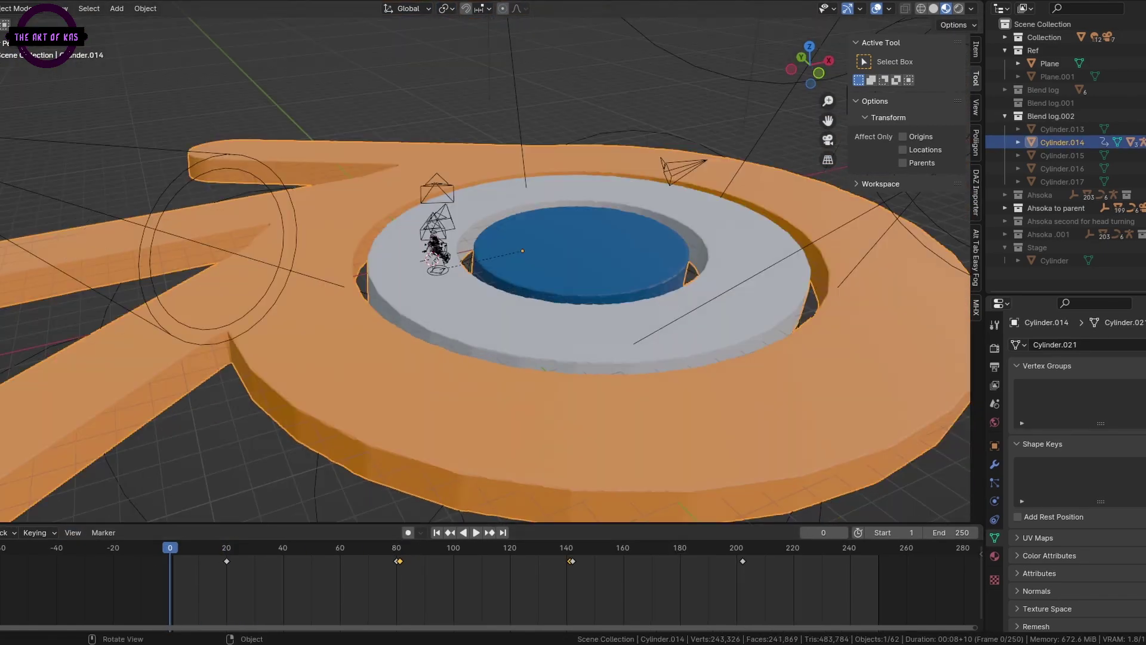
scroll(477, 299, up, 6)
middle_drag(537, 322, 666, 317)
click(442, 318)
key(ctrl+Tab)
scroll(442, 318, up, 3)
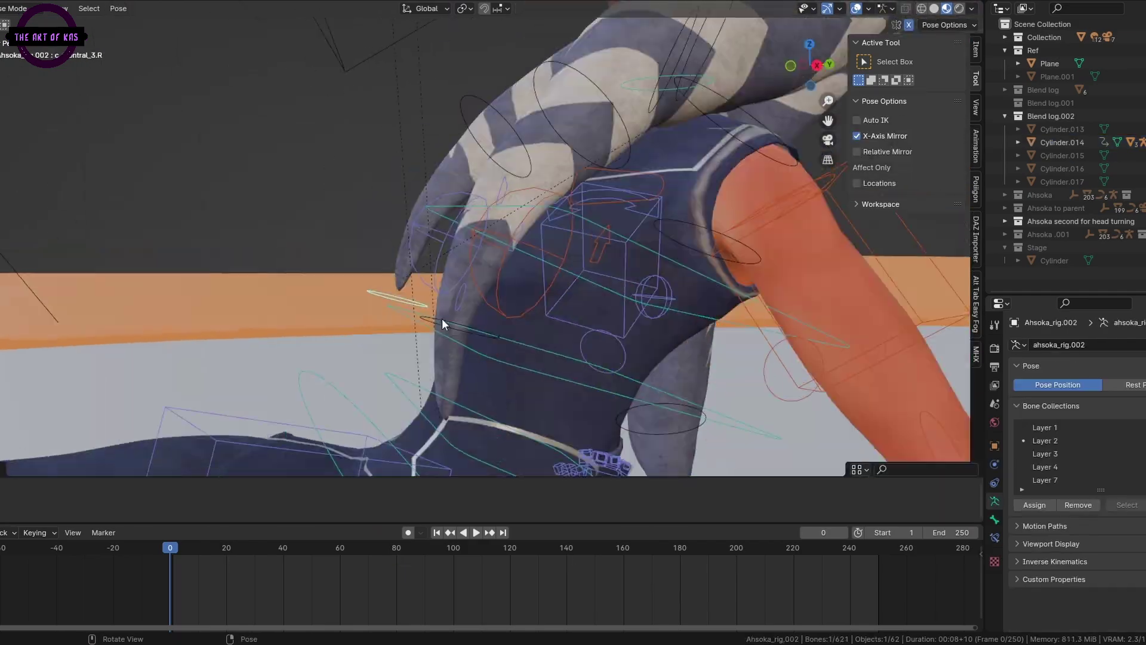
Step: Disable X-Axis Mirror and rotate Ahsoka's torso and lower-body bones so her arms spread
key(g)
click(496, 118)
middle_drag(496, 118, 450, 327)
click(450, 328)
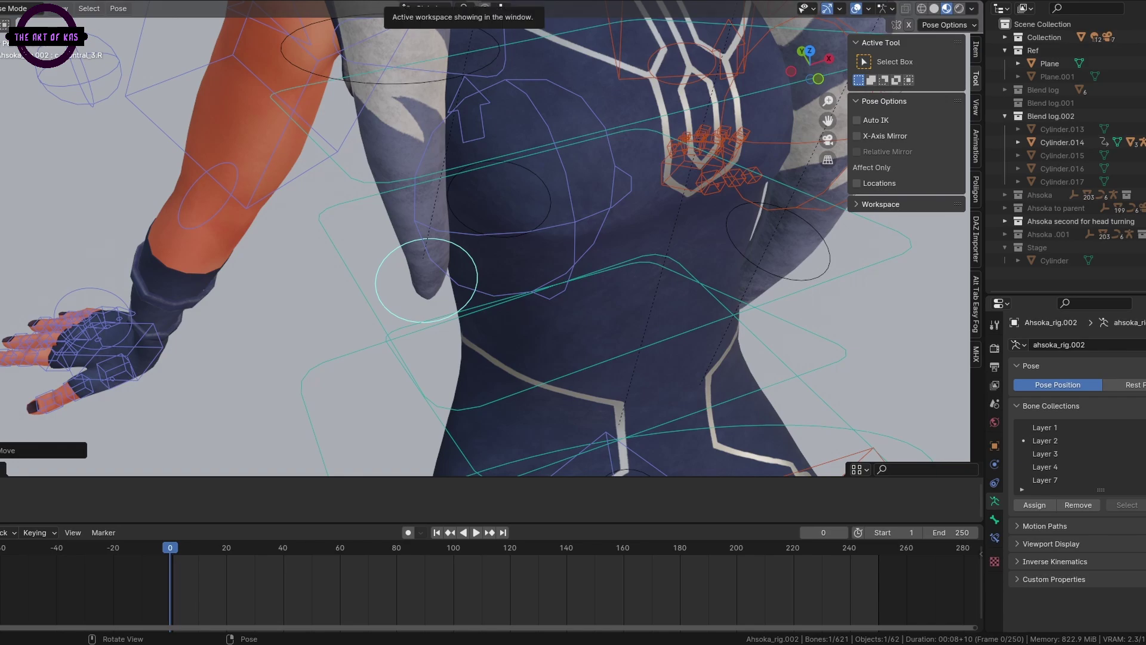
middle_drag(508, 90, 597, 131)
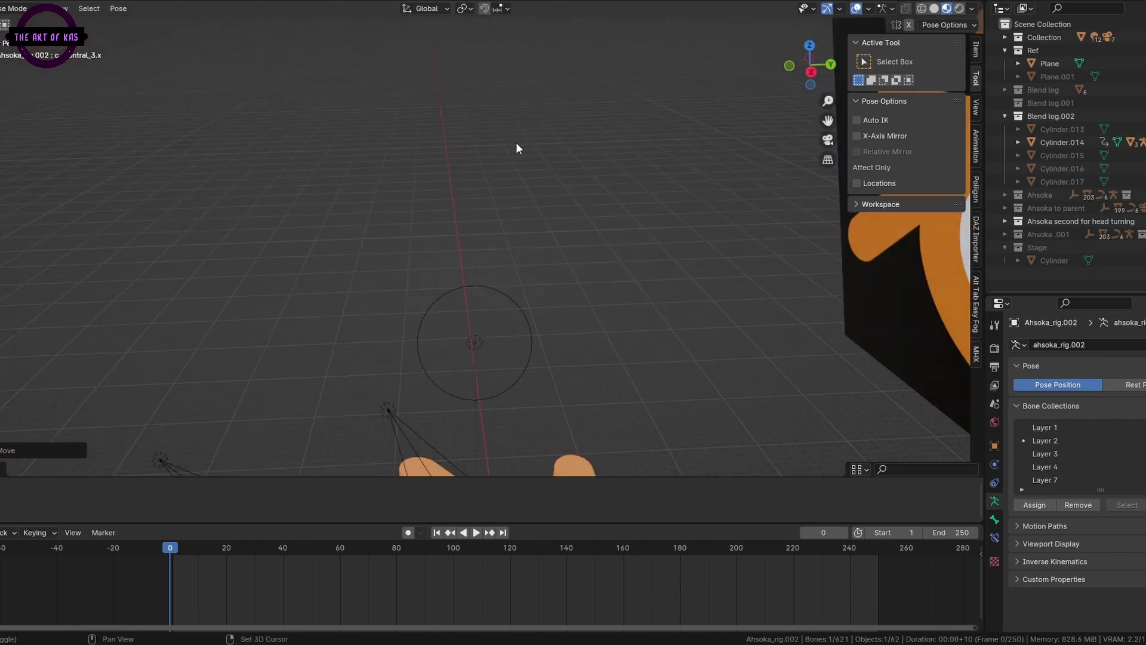
middle_drag(516, 142, 279, 387)
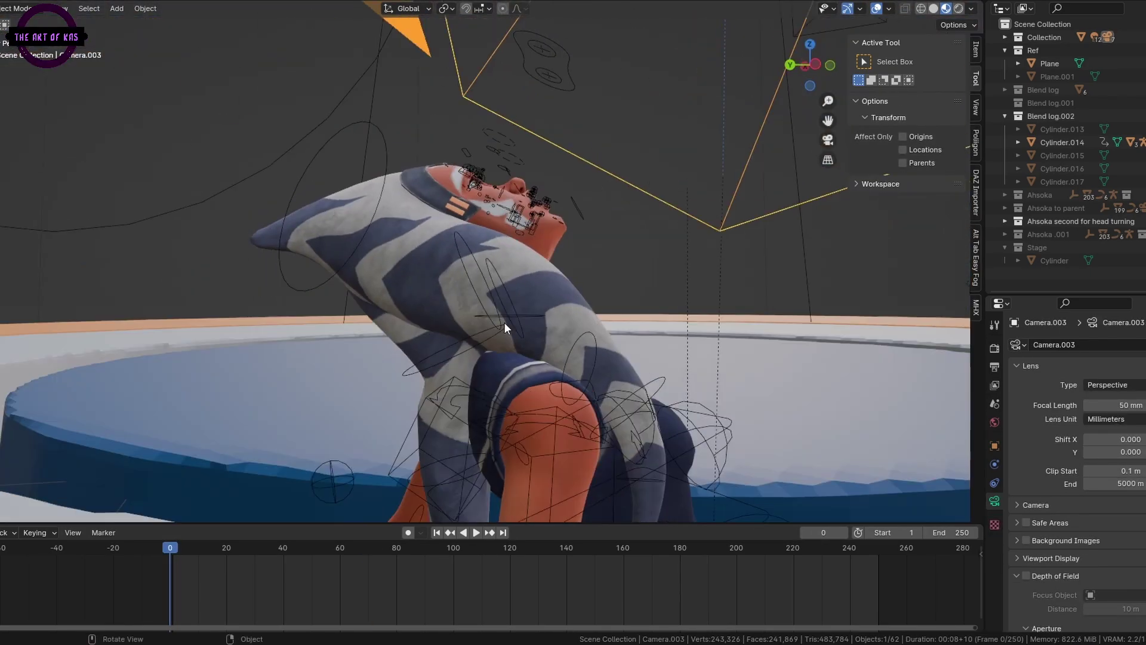
Step: Test-render the Camera.003 shot of Ahsoka with F12 from Render Properties, then close the render
middle_drag(504, 321, 458, 286)
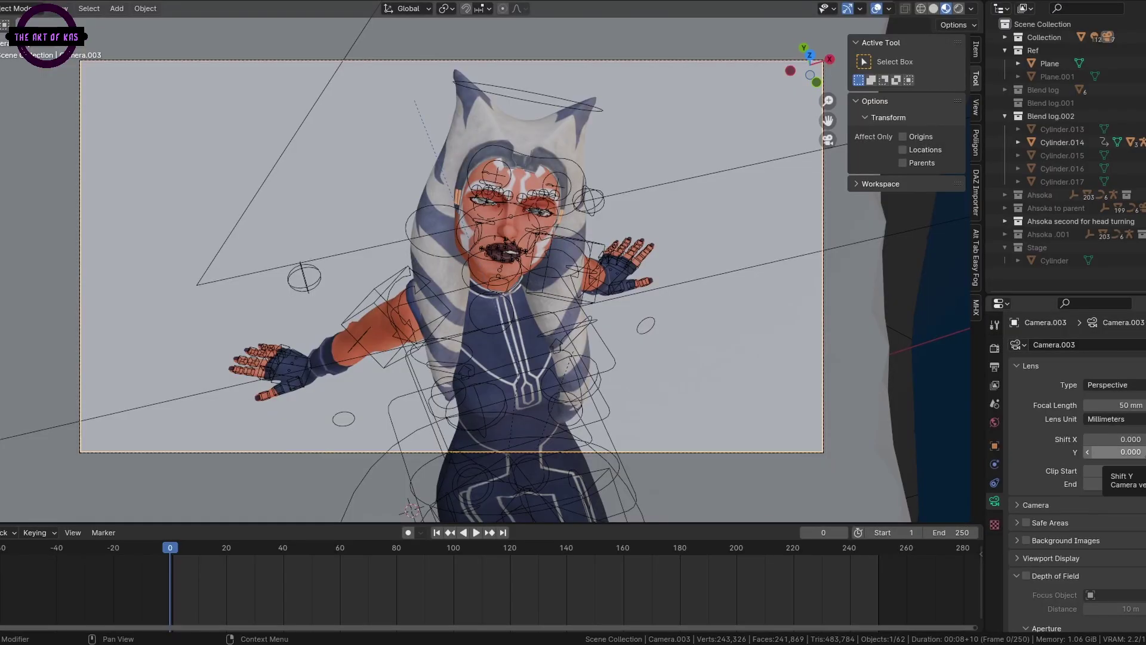
click(994, 348)
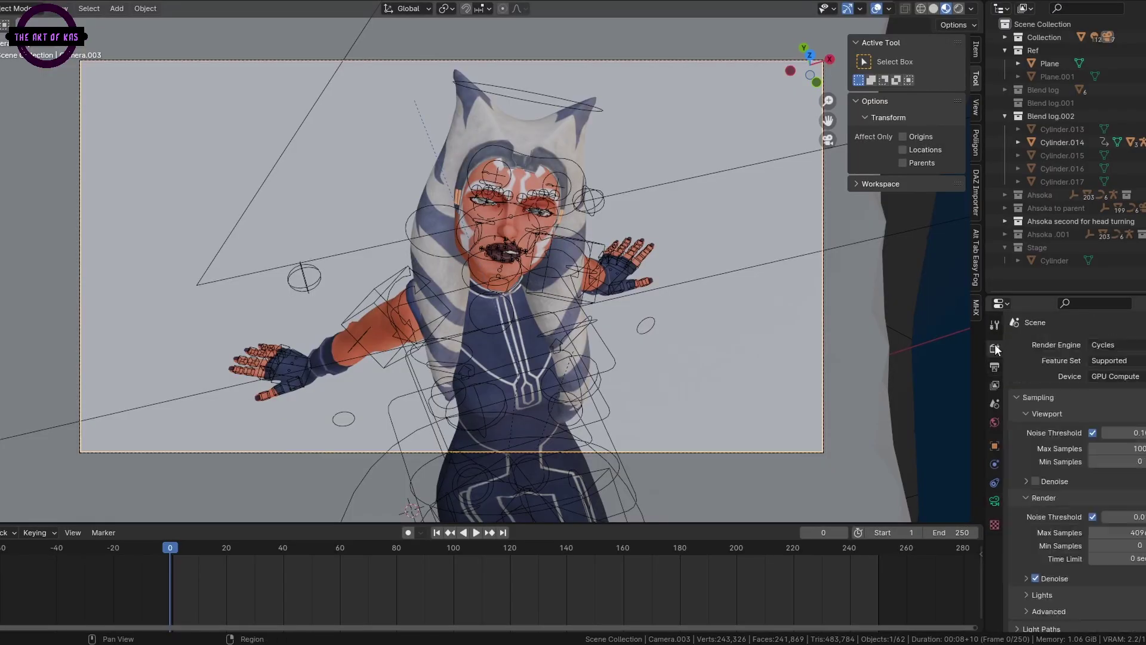
scroll(1045, 352, down, 2)
key(F12)
key(Escape)
key(F12)
key(Escape)
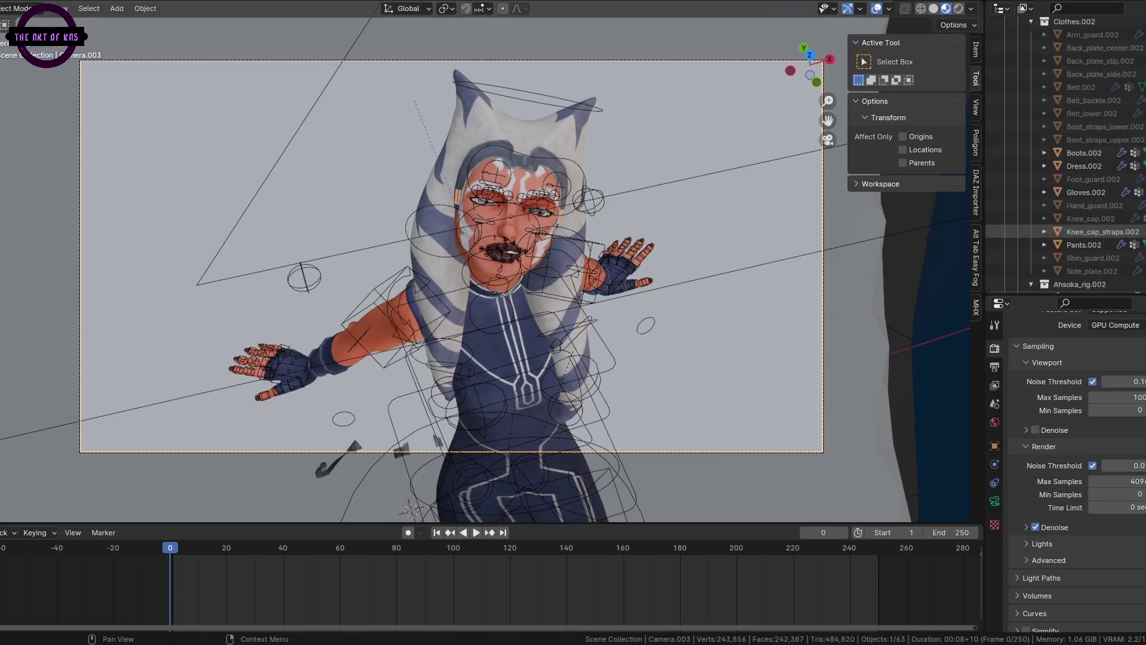